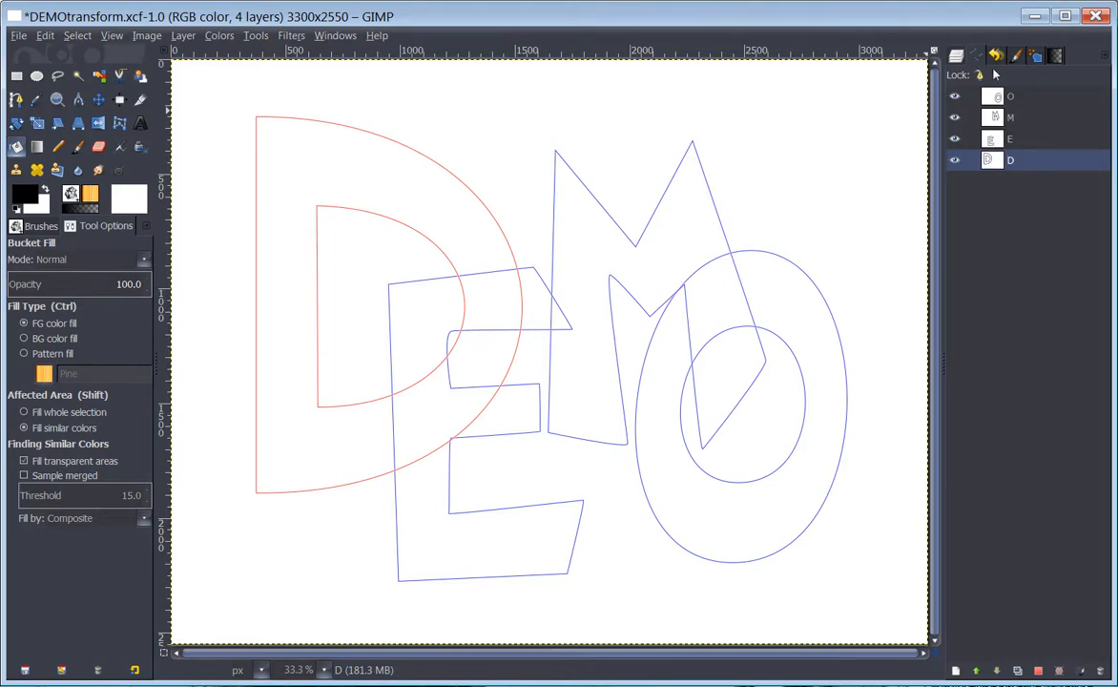
# Activate the D path for editing and create a selection from it
pyautogui.click(957, 56)
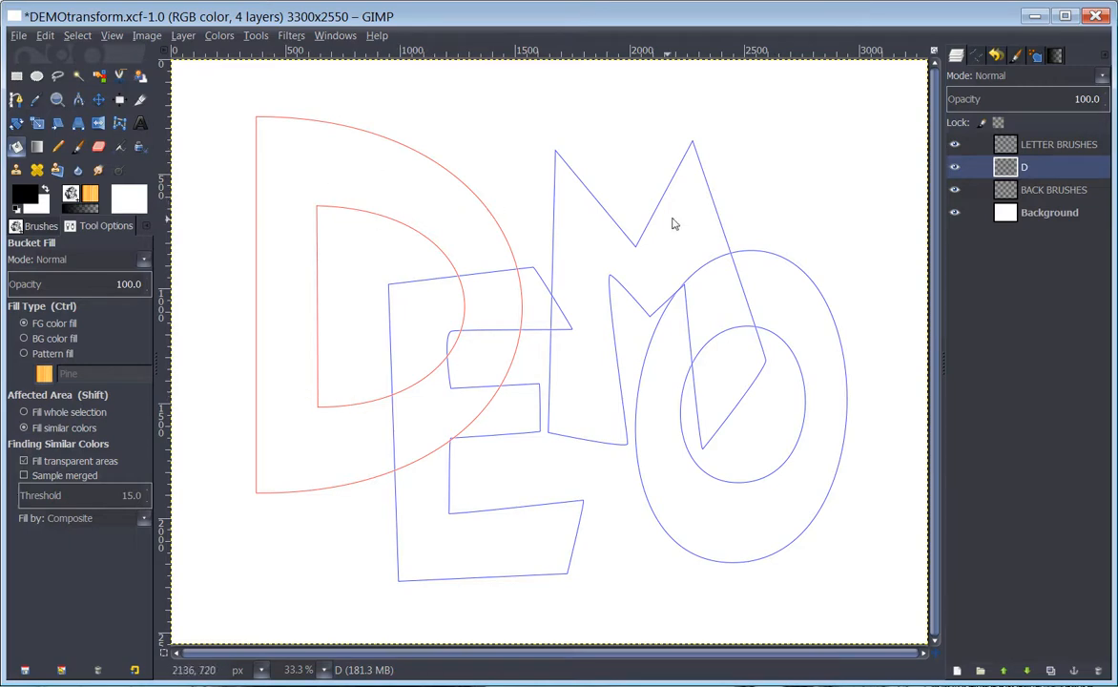
pyautogui.click(978, 58)
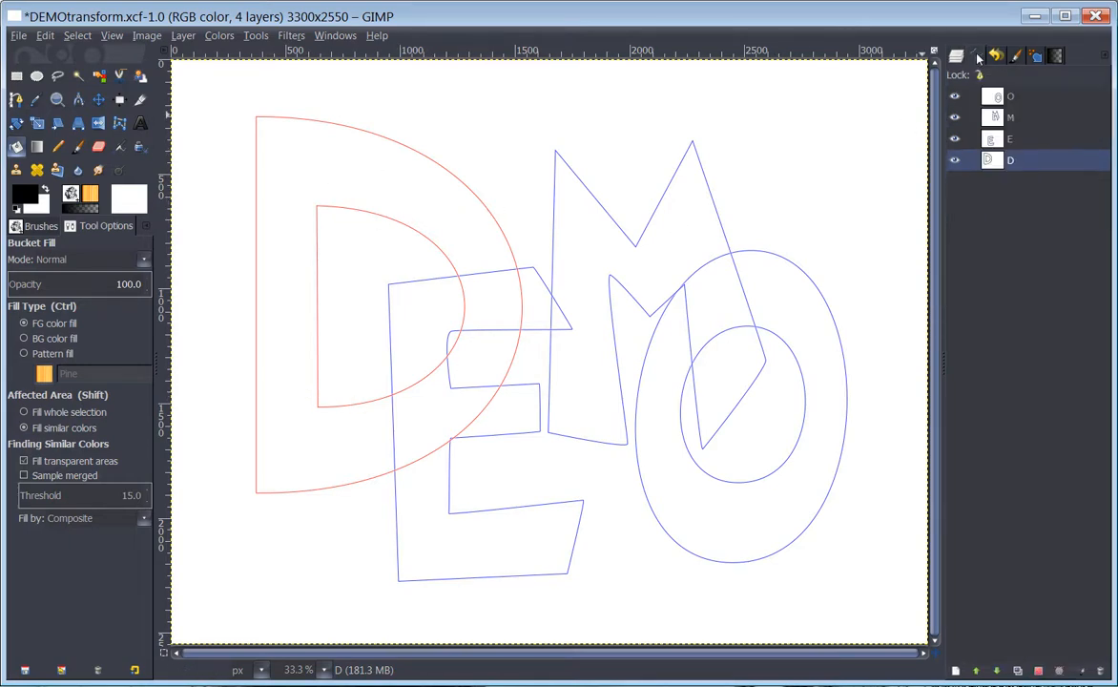
pyautogui.doubleClick(993, 161)
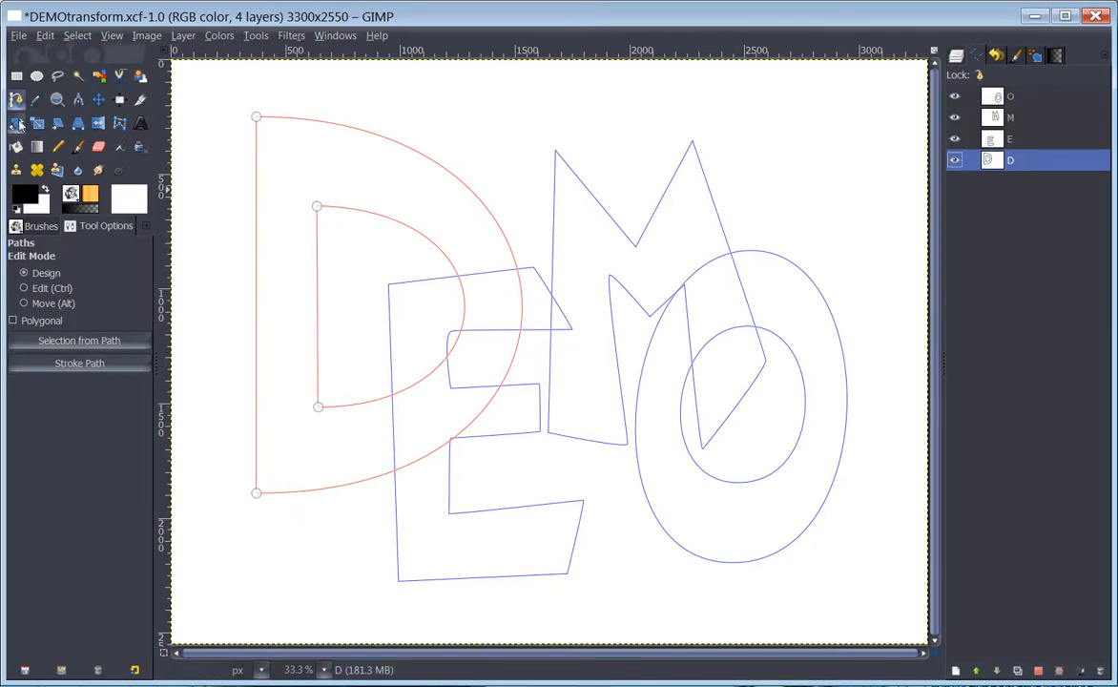
pyautogui.click(81, 347)
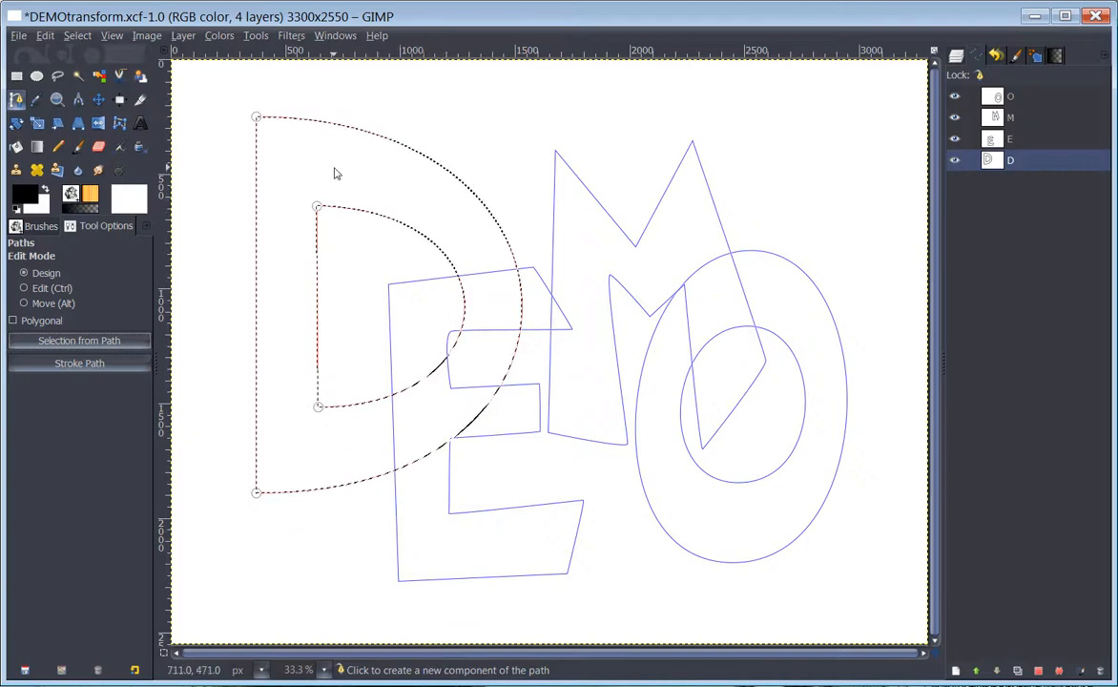
# Bucket-fill the D selection on layer D with the blue foreground color 0072ff
pyautogui.click(956, 55)
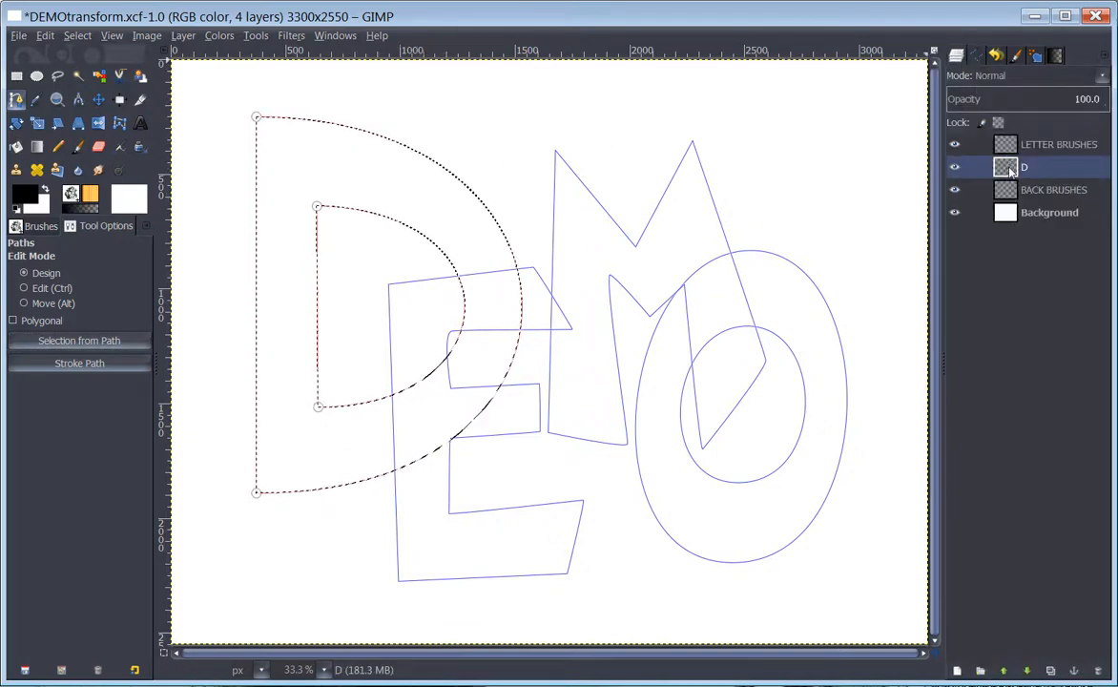
pyautogui.click(17, 148)
pyautogui.click(26, 196)
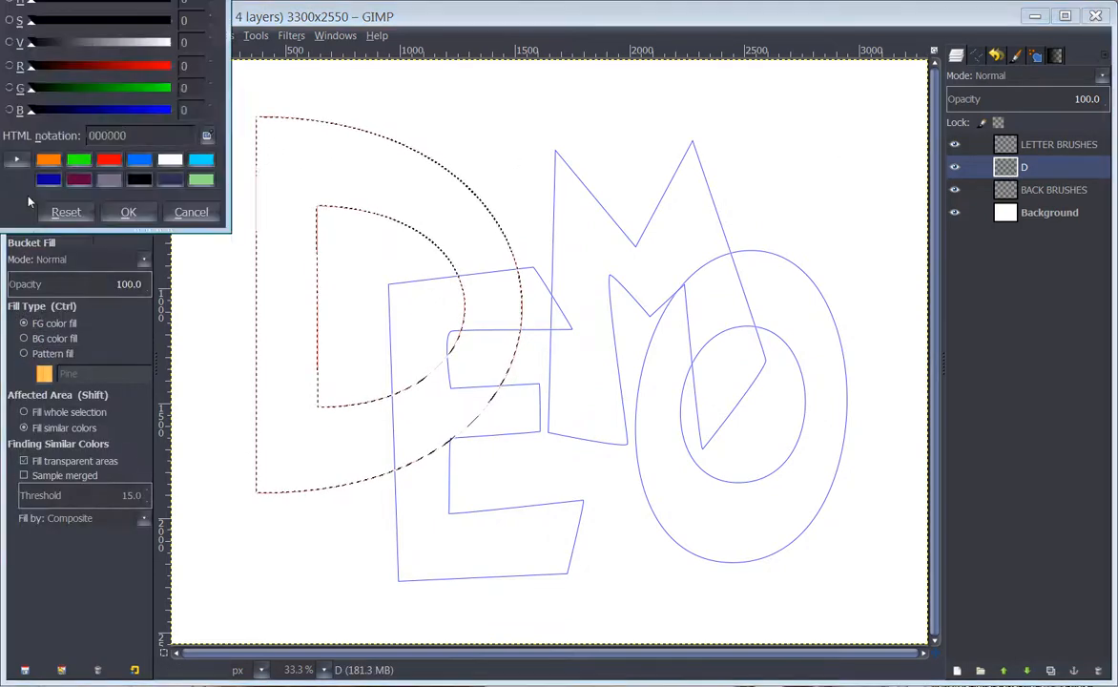
pyautogui.click(138, 160)
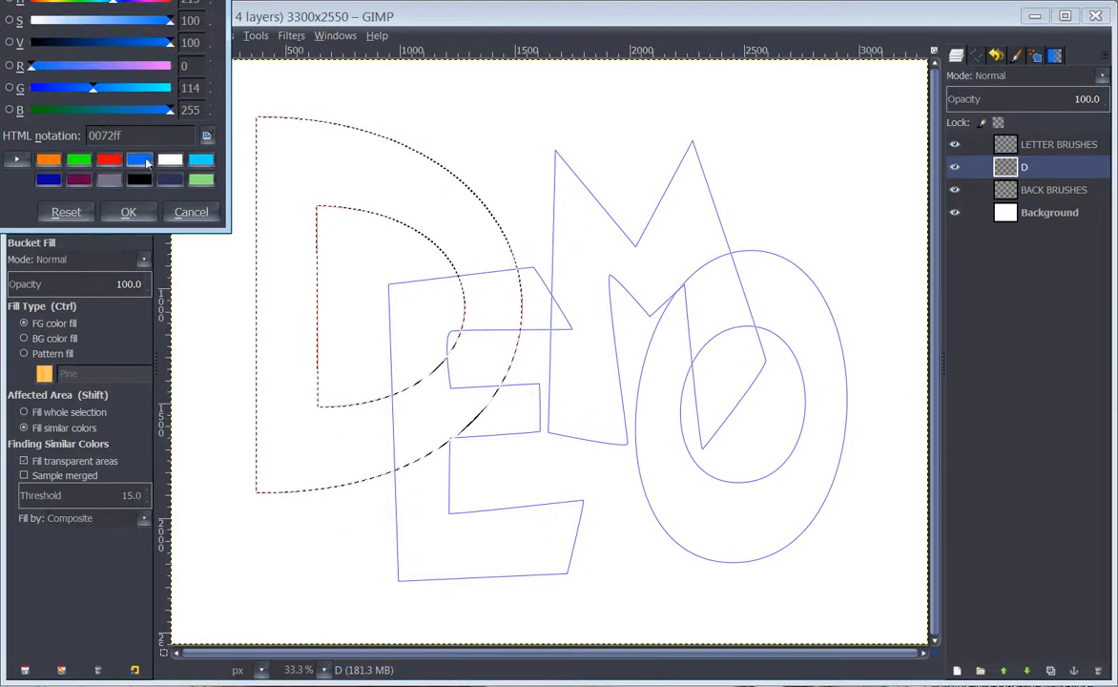
pyautogui.click(128, 212)
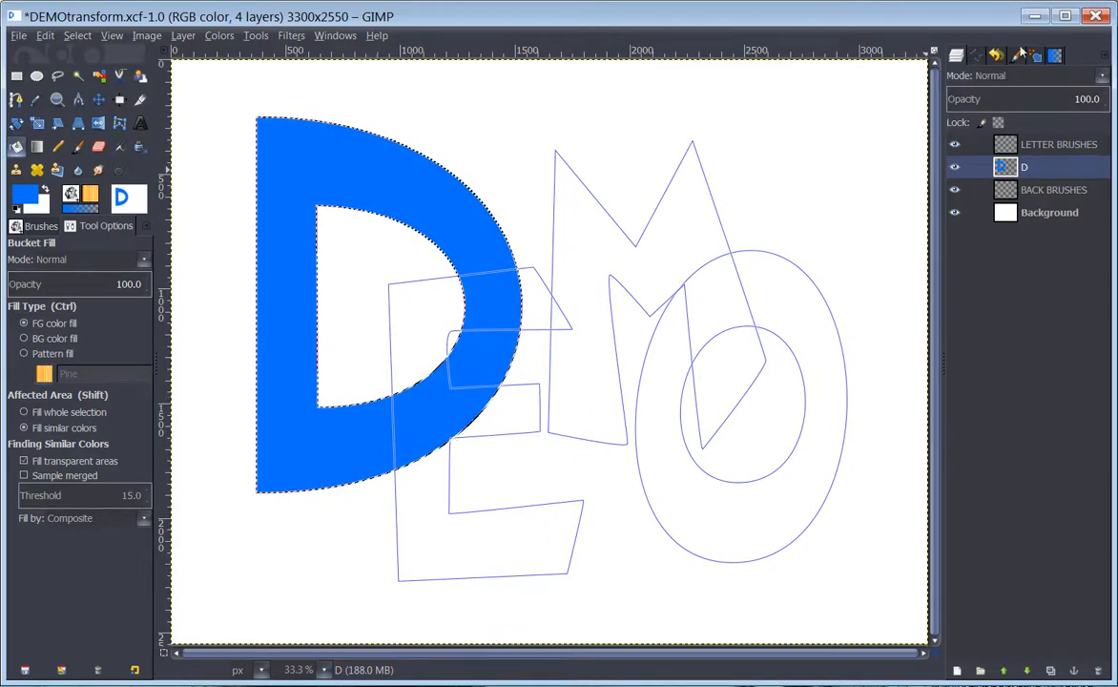
# Activate the E path and add a new layer named E above layer D
pyautogui.click(977, 57)
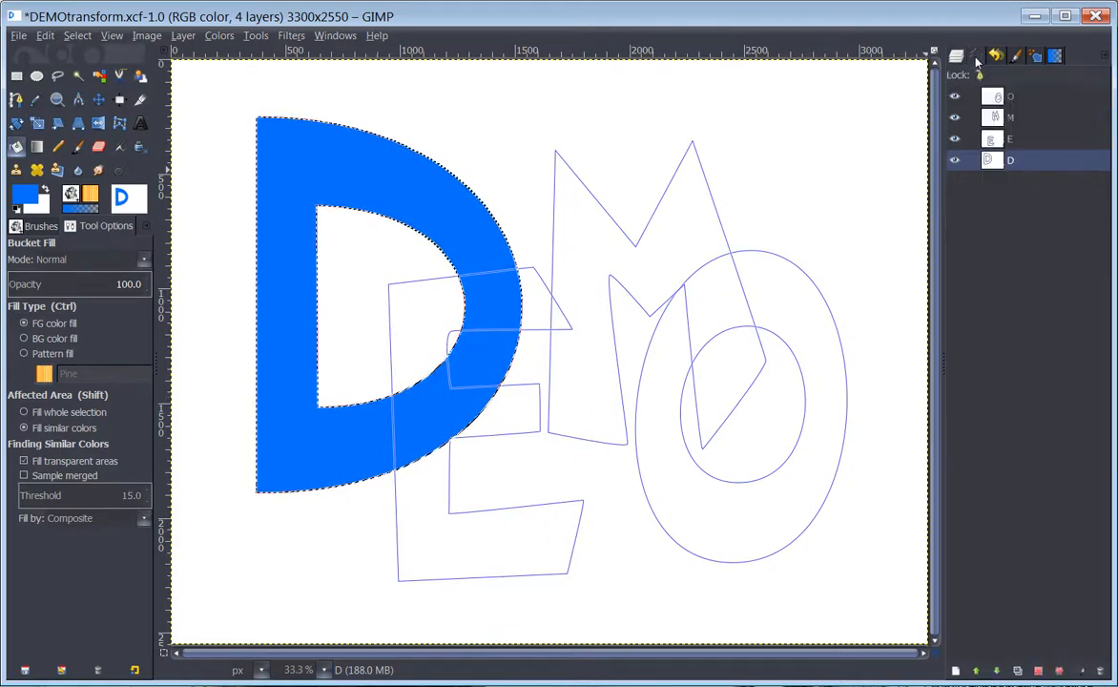
pyautogui.doubleClick(993, 140)
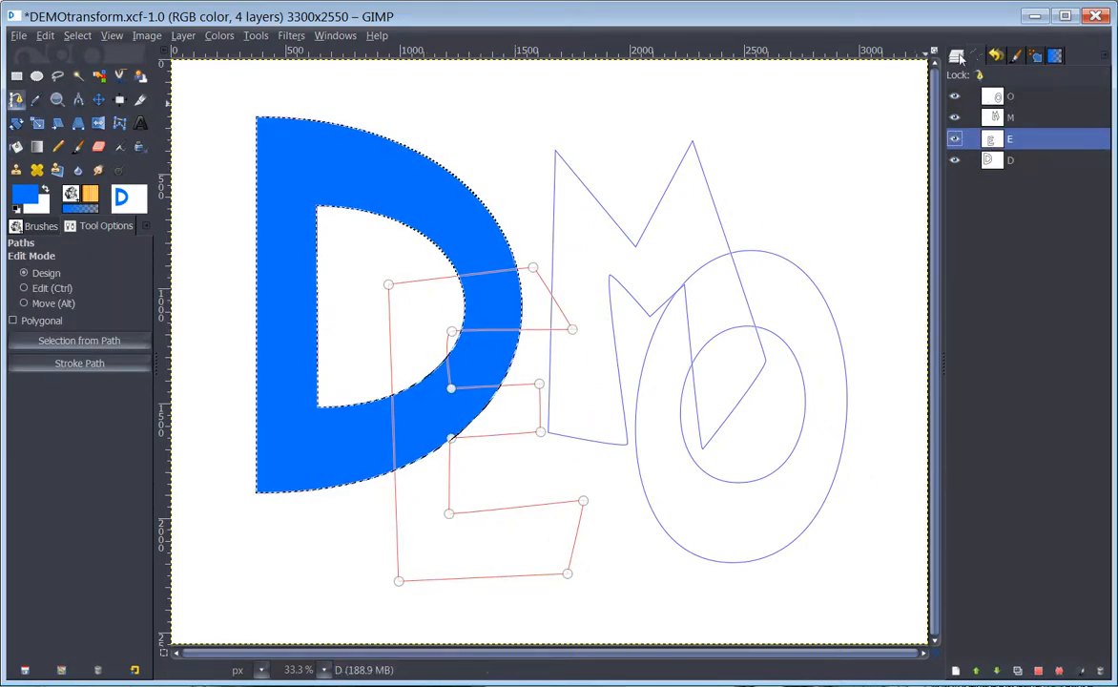
pyautogui.click(956, 56)
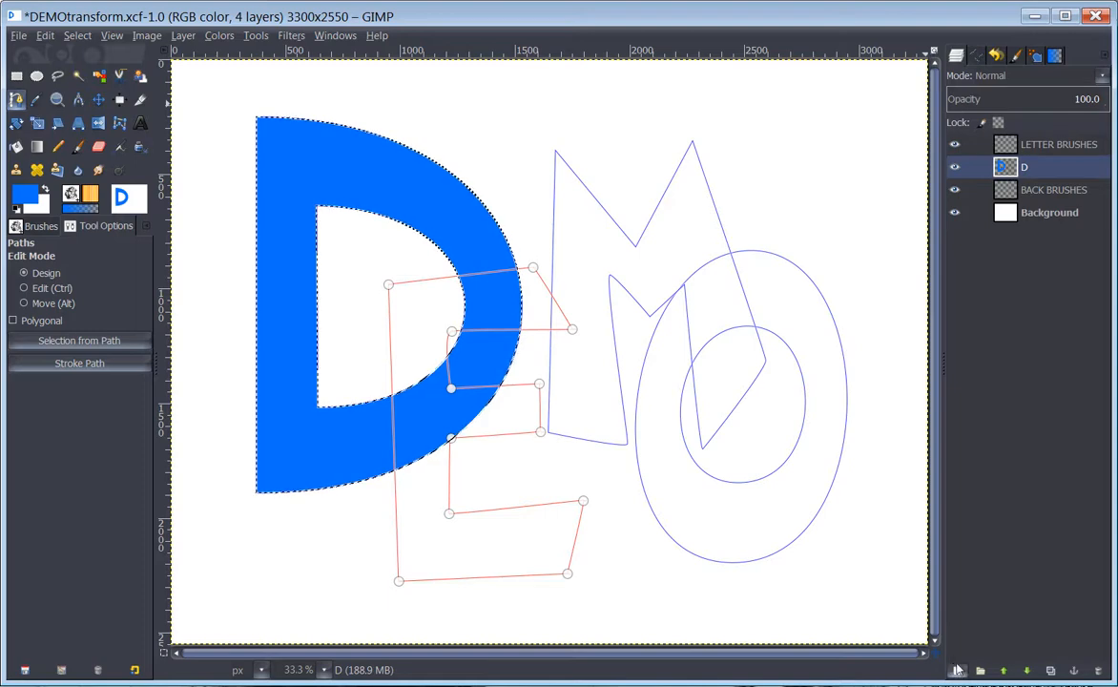
pyautogui.click(958, 669)
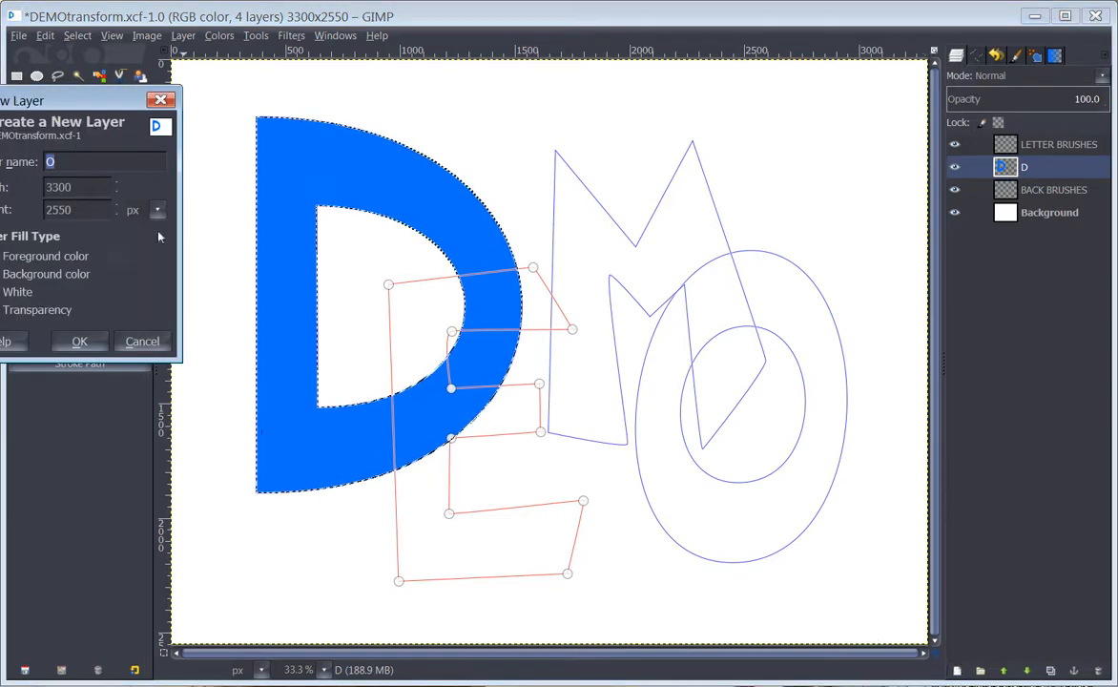
pyautogui.write('E')
pyautogui.press('Return')
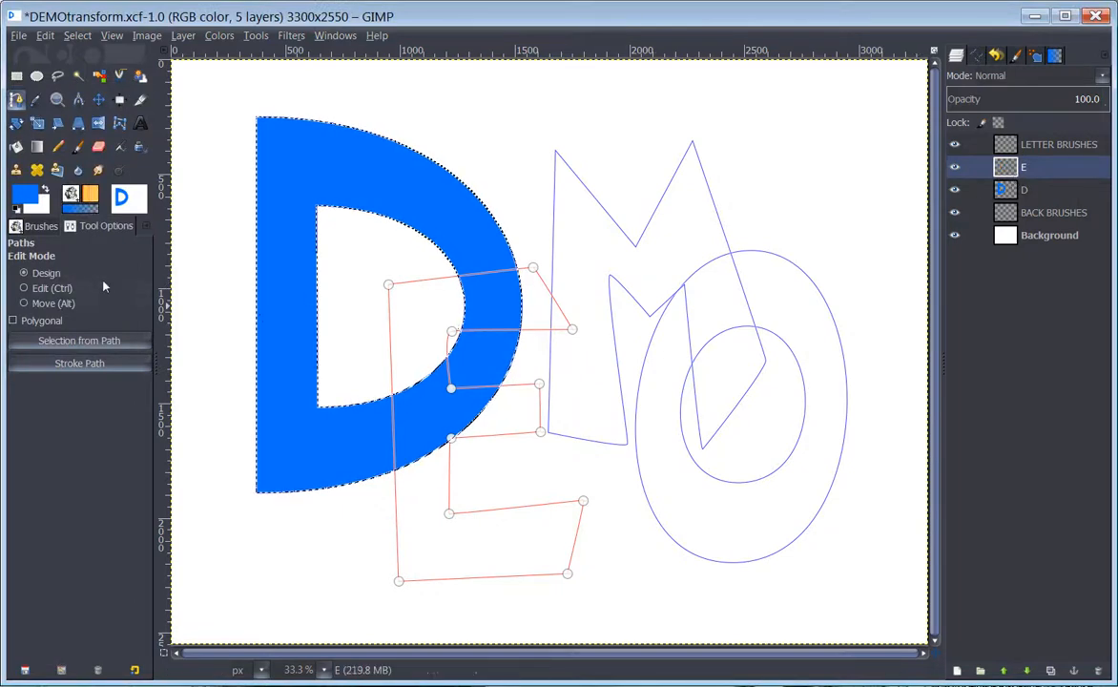
# Create a selection from the E path and bucket-fill it with green (1dff05) on layer E
pyautogui.click(79, 341)
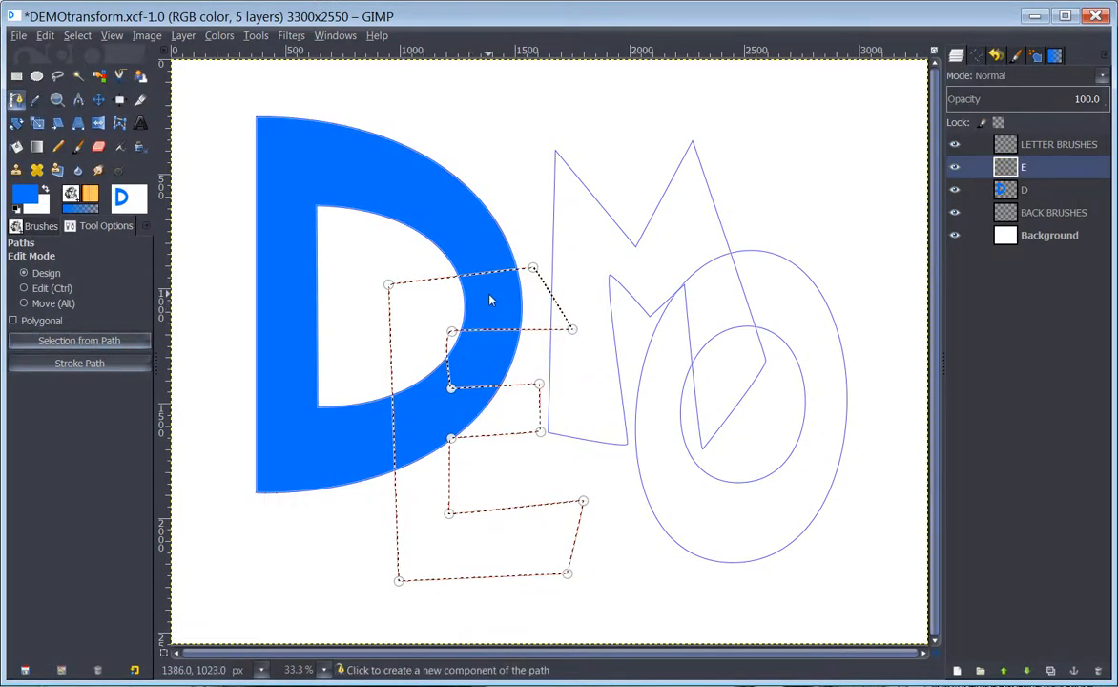
pyautogui.click(17, 146)
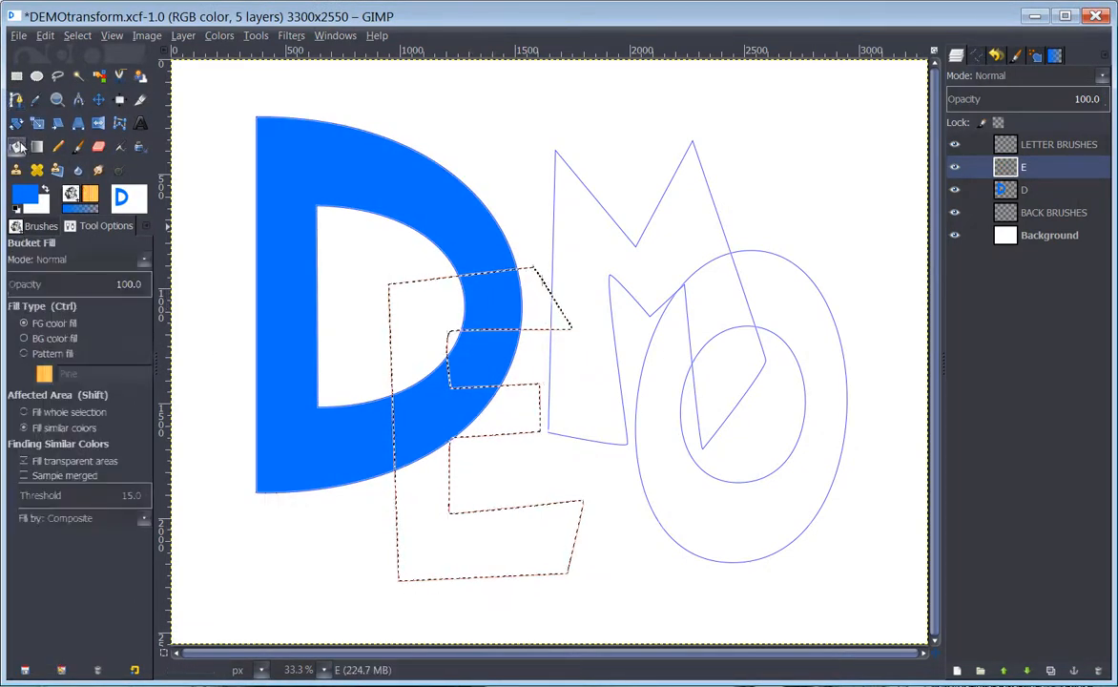
pyautogui.click(24, 191)
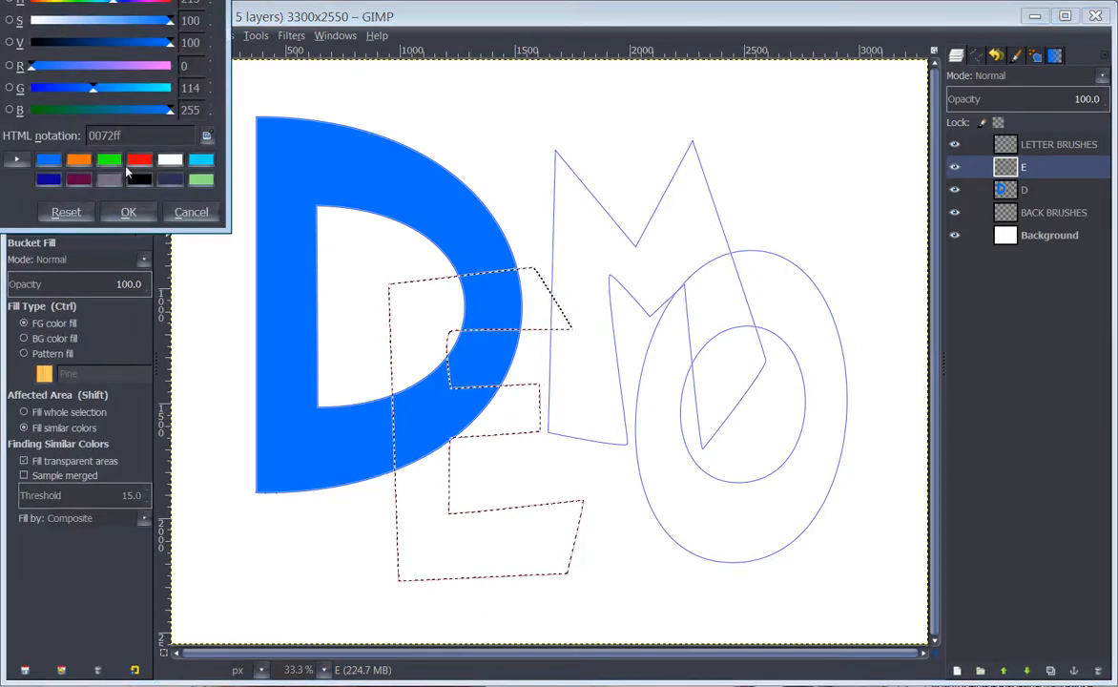
pyautogui.click(112, 161)
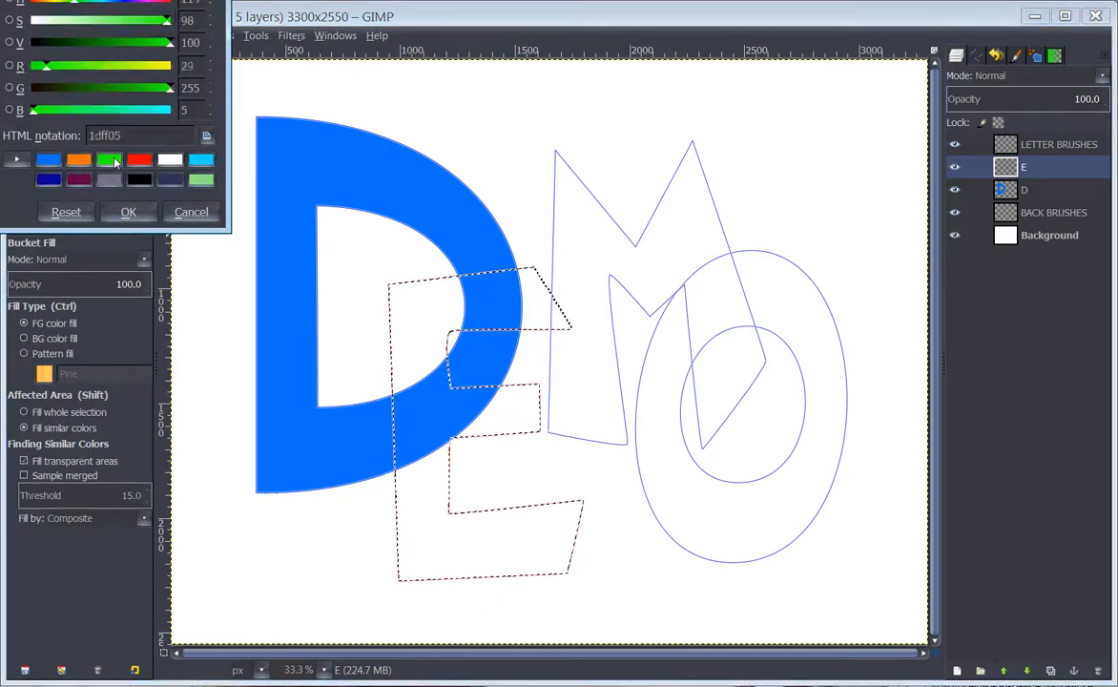
pyautogui.click(127, 212)
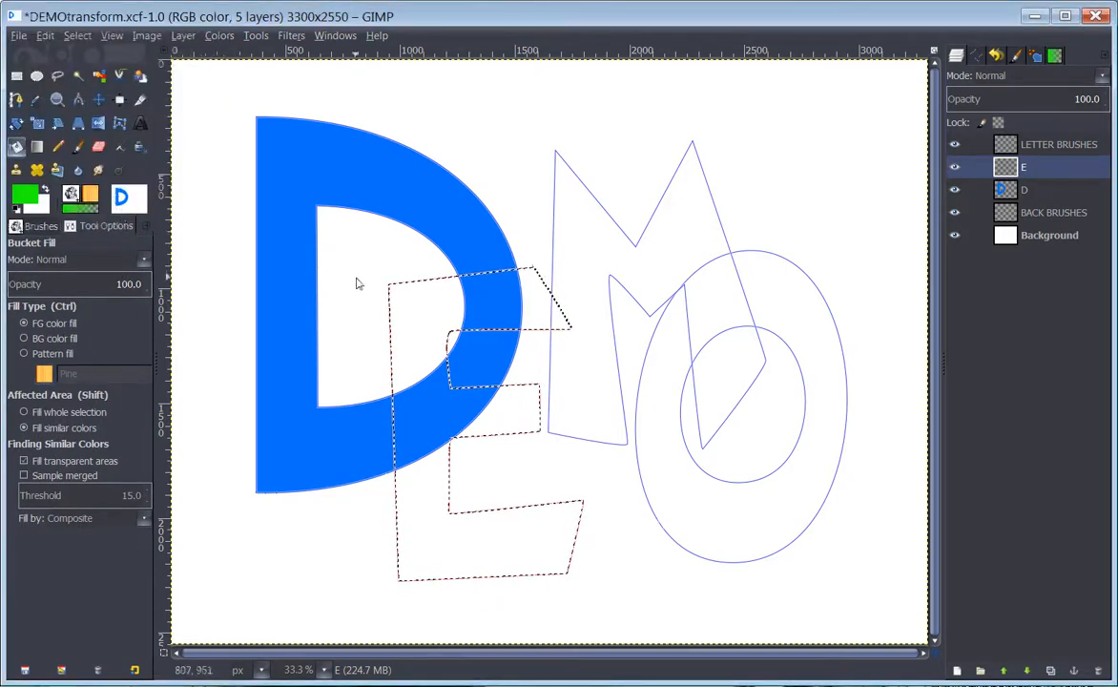
pyautogui.click(455, 371)
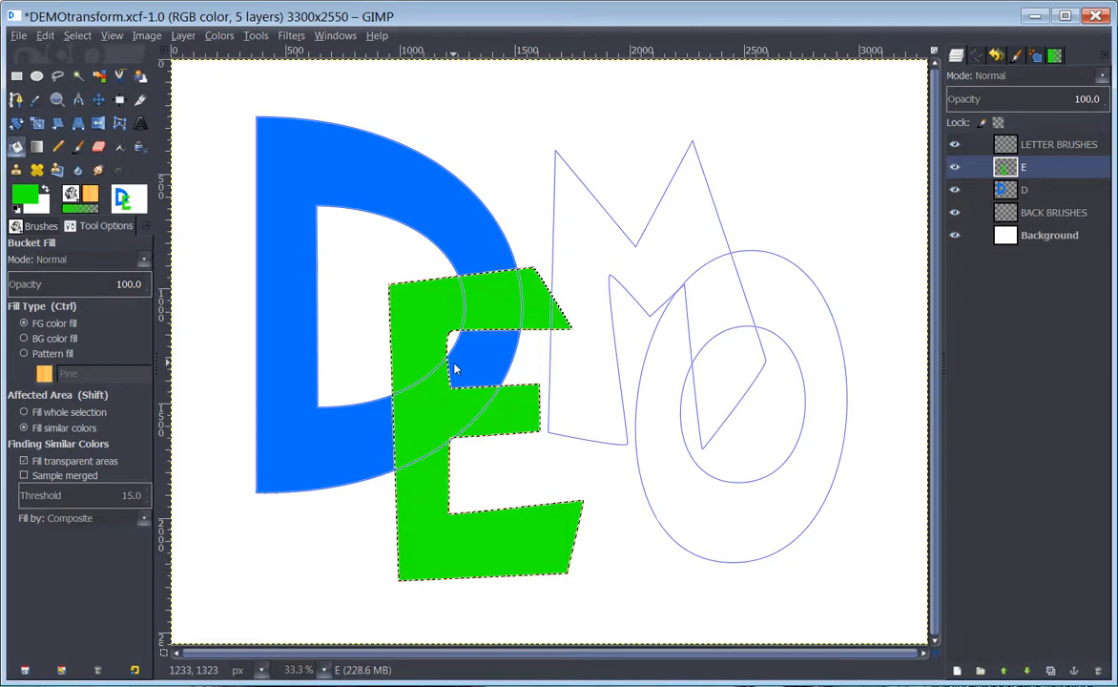
# Activate the M path and add a new transparent layer named M above layer E
pyautogui.click(976, 55)
pyautogui.doubleClick(993, 116)
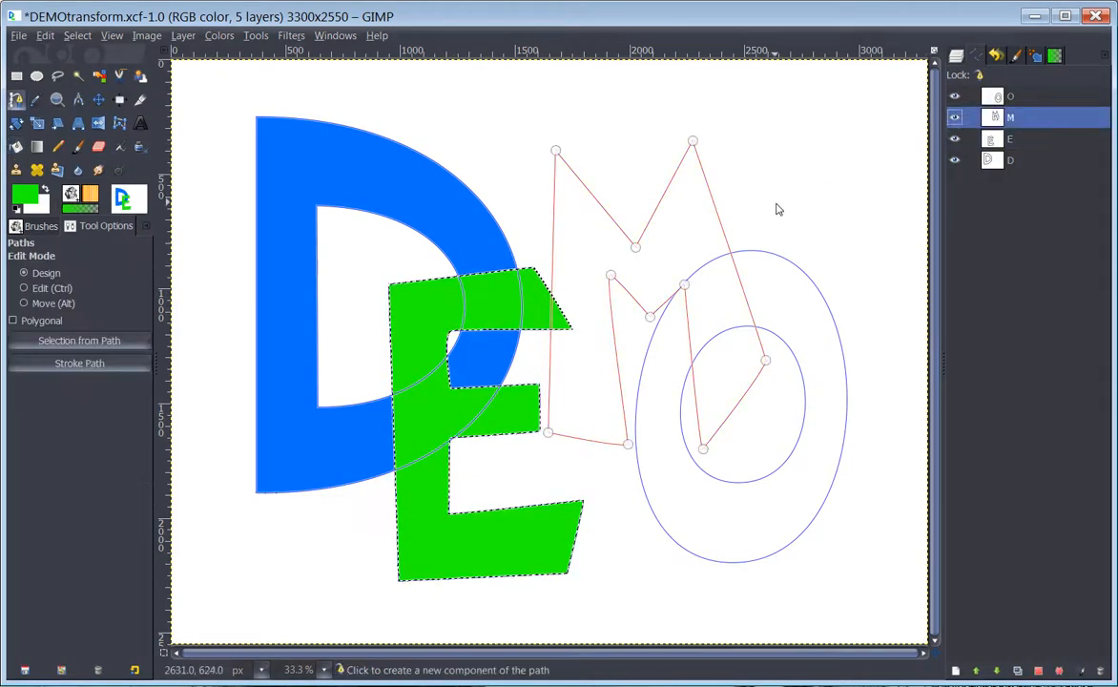
pyautogui.click(956, 55)
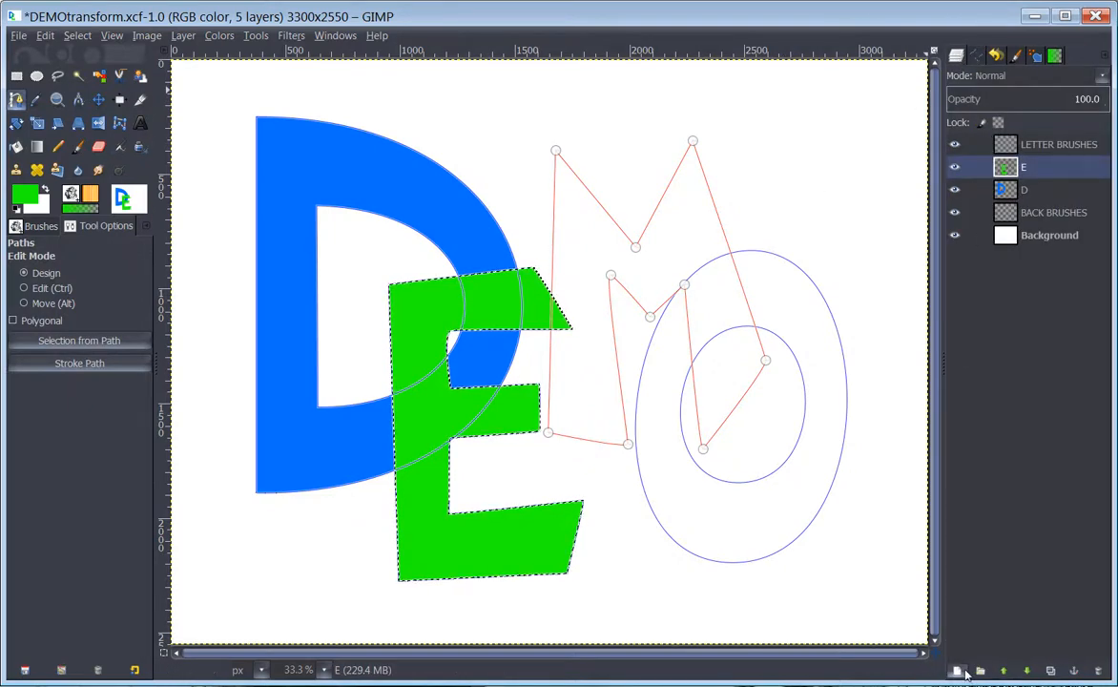
pyautogui.hotkey('ctrl', 'shift', 'n')
pyautogui.write('M')
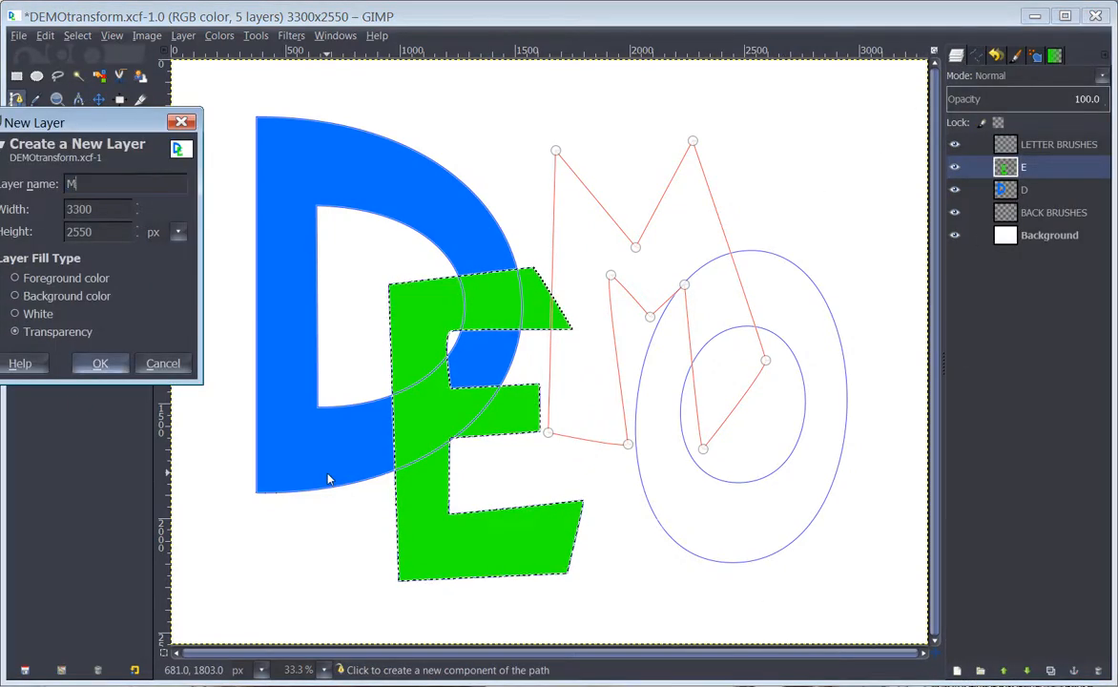
pyautogui.press('Return')
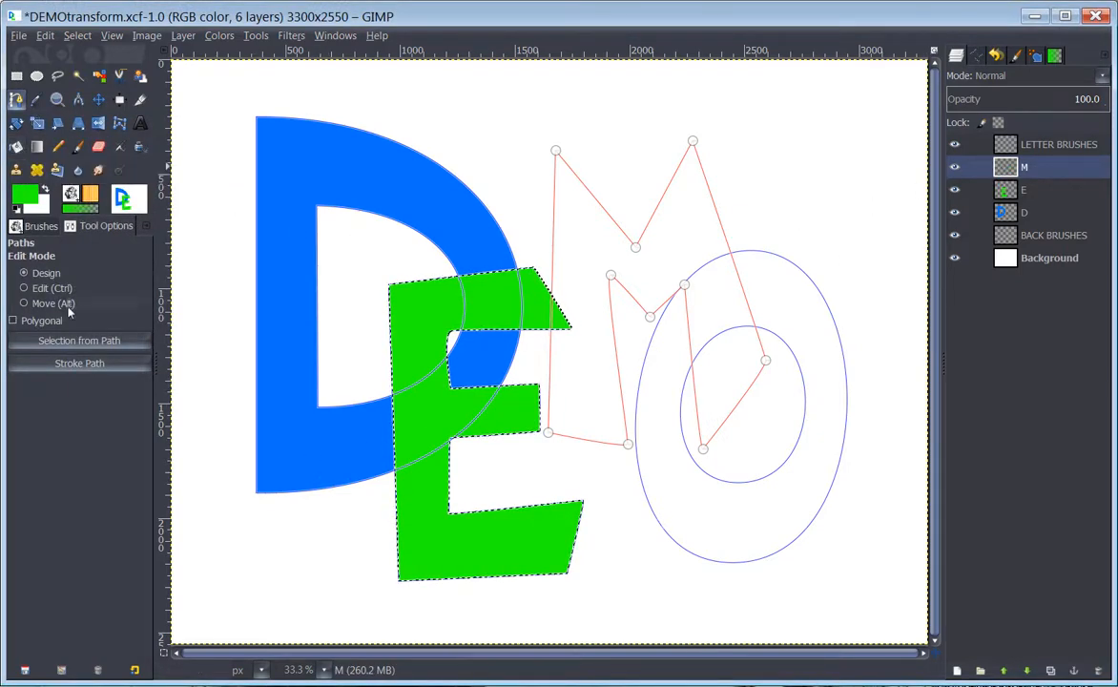
# Create a selection from the M path and bucket-fill it with red (ff0000) on layer M
pyautogui.click(78, 342)
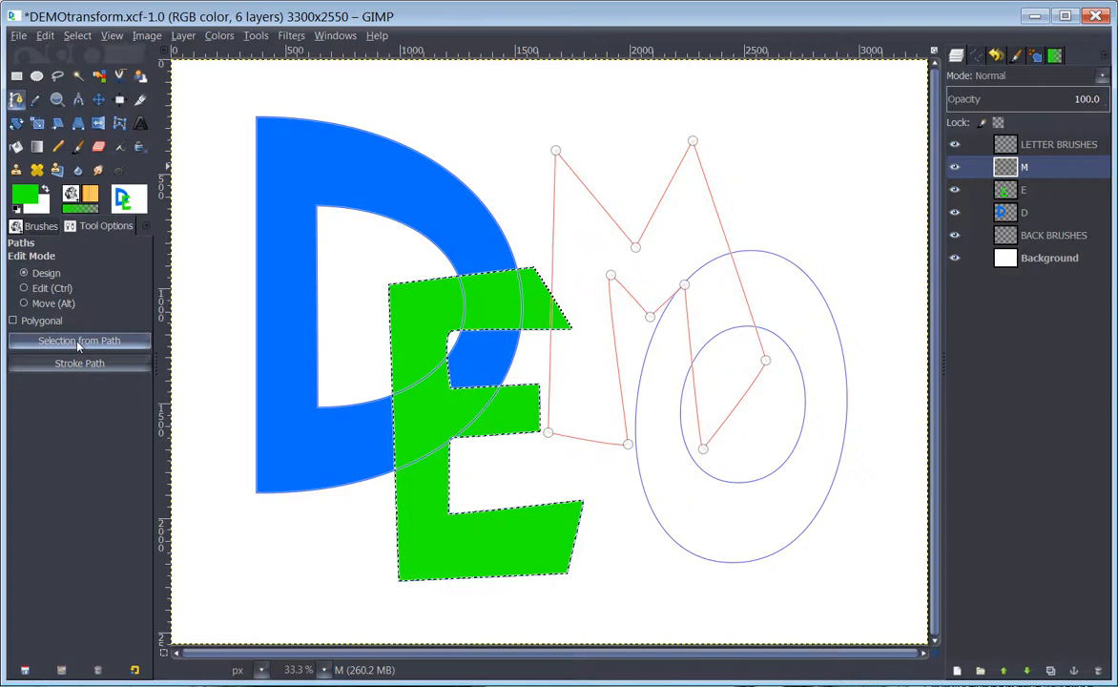
pyautogui.click(15, 146)
pyautogui.click(29, 195)
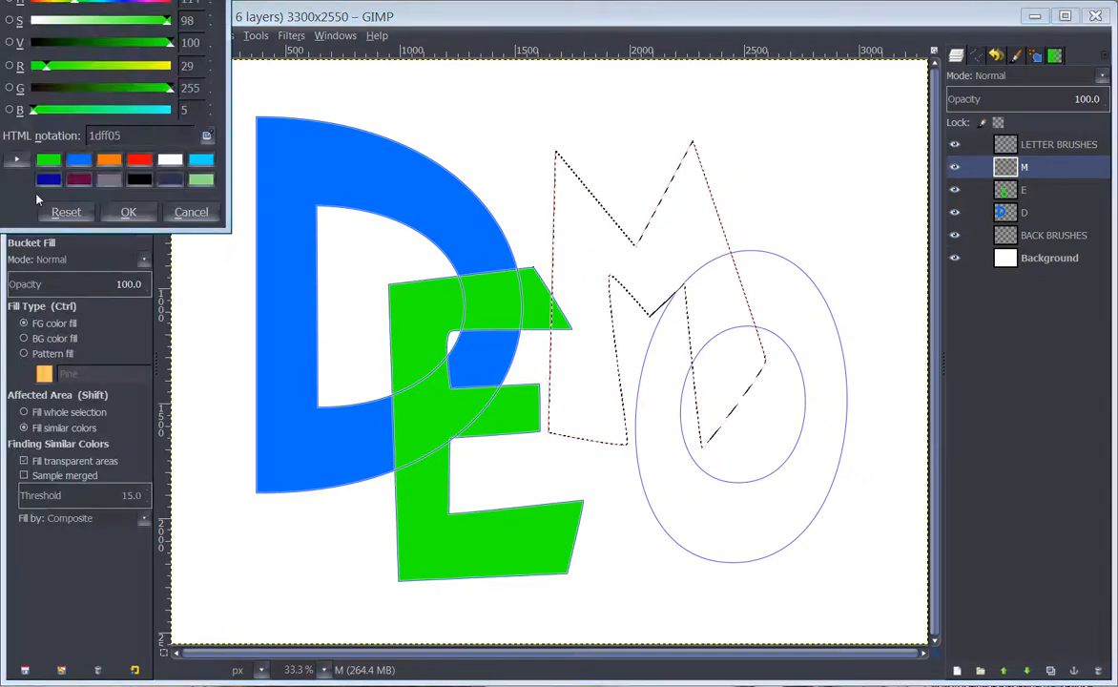
pyautogui.click(139, 158)
pyautogui.click(128, 212)
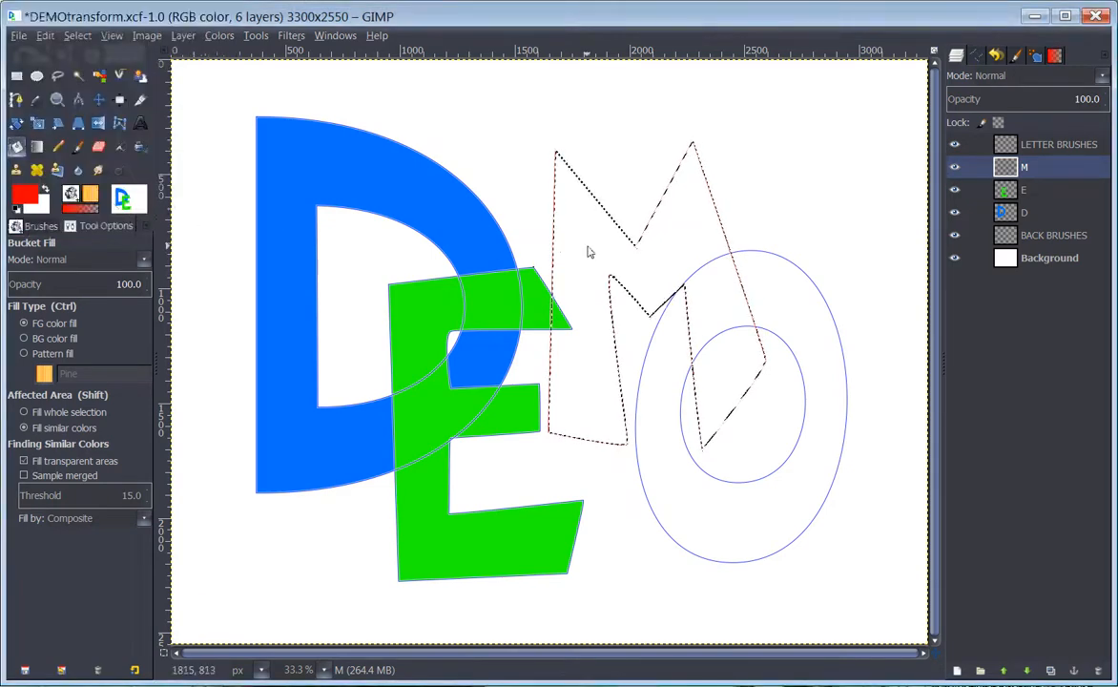
pyautogui.click(625, 386)
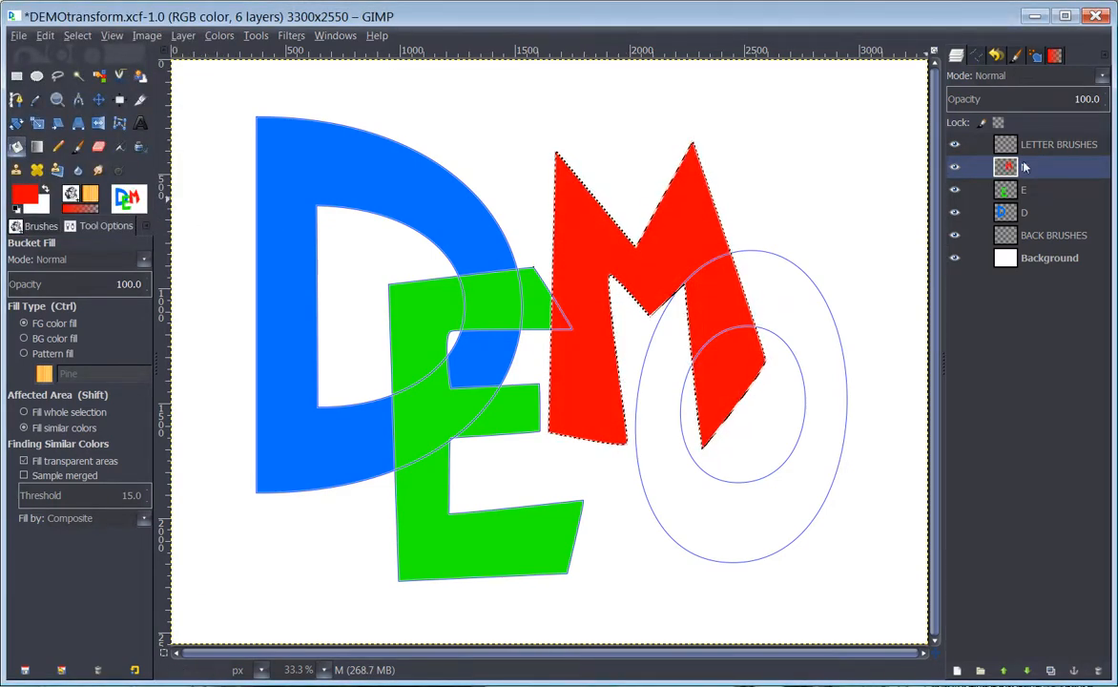
# Create a selection from the O path and add a new layer named O above layer M
pyautogui.click(976, 55)
pyautogui.doubleClick(998, 98)
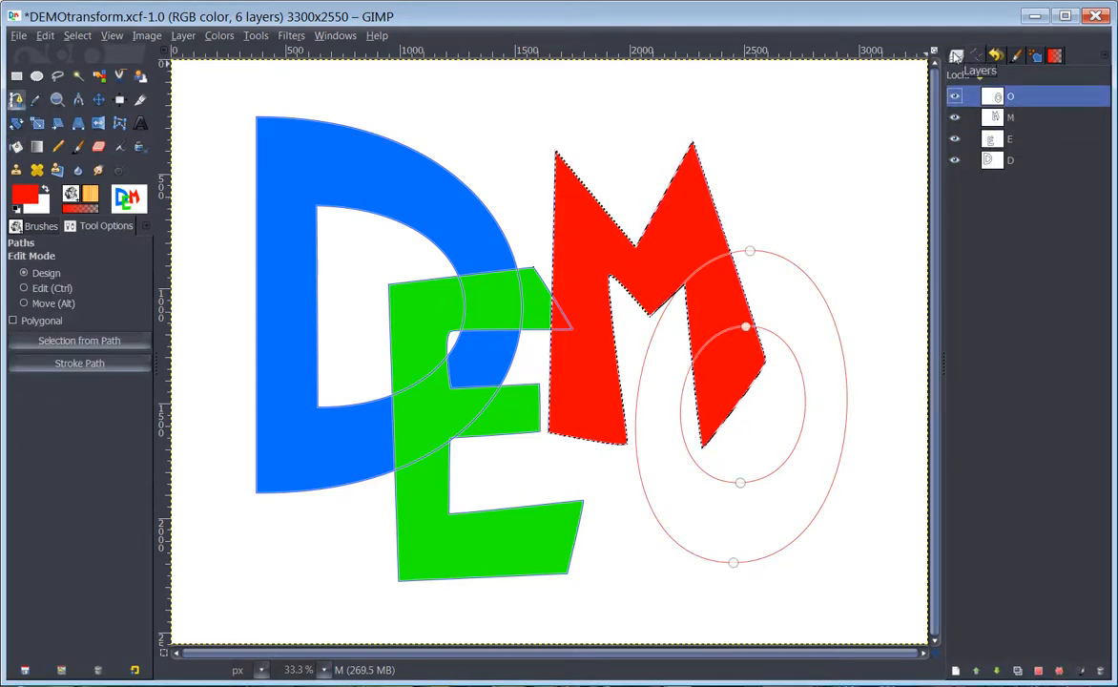
pyautogui.click(100, 341)
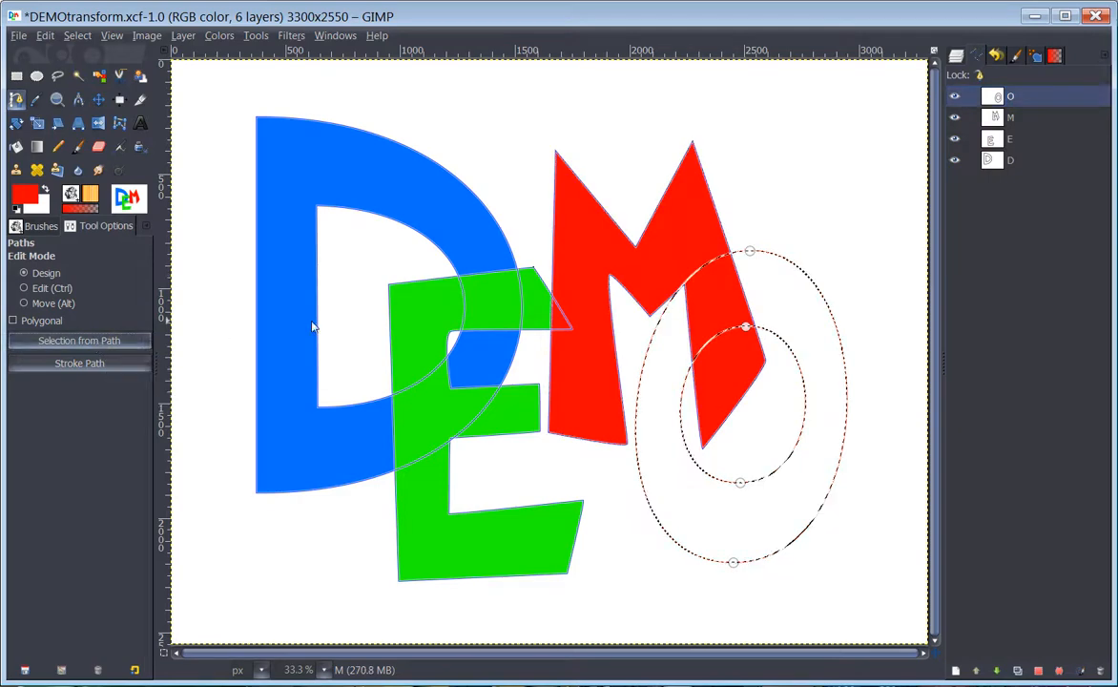
pyautogui.click(958, 56)
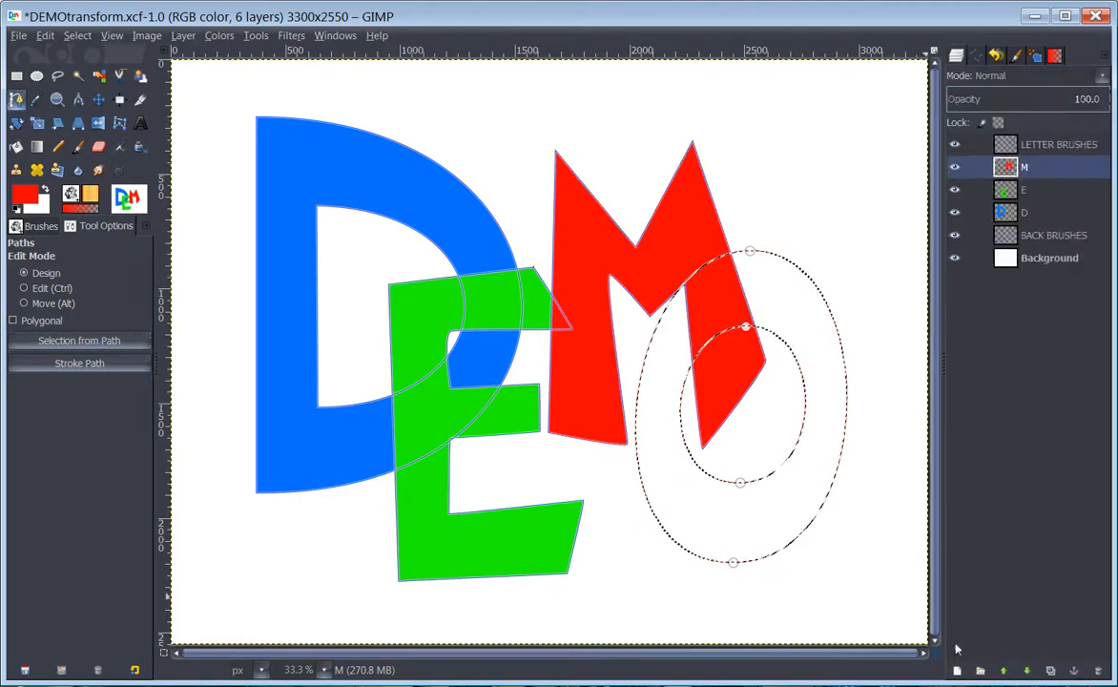
pyautogui.click(958, 672)
pyautogui.press('Return')
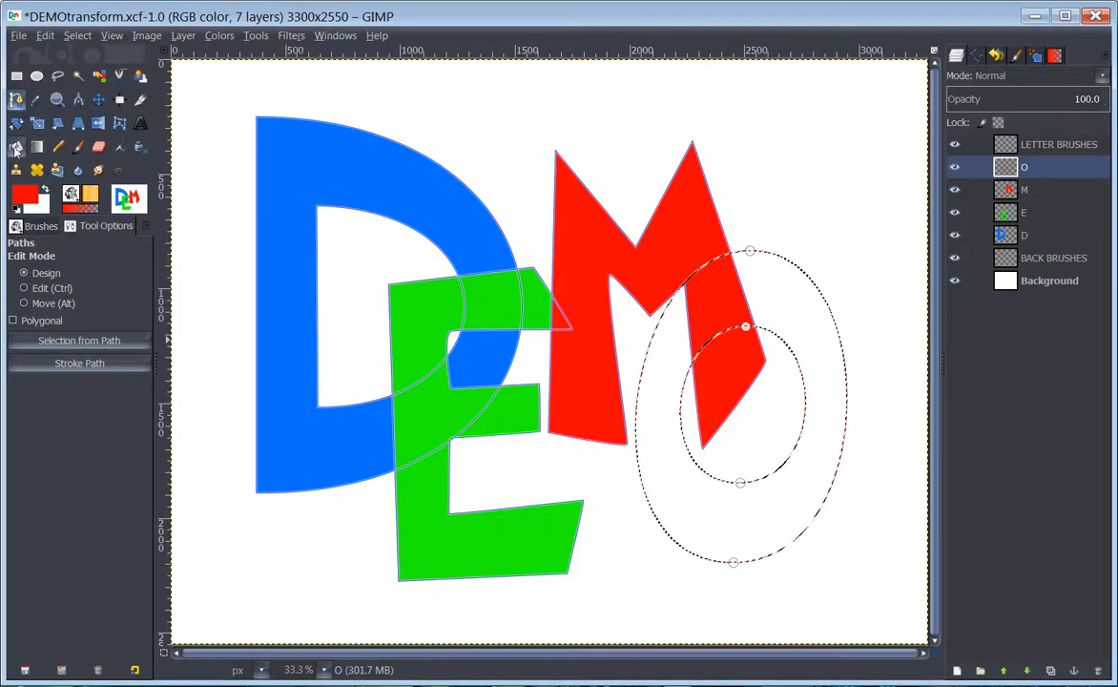
# Set the foreground color to the orange swatch and bucket-fill the O selection on layer O
pyautogui.click(16, 145)
pyautogui.click(25, 196)
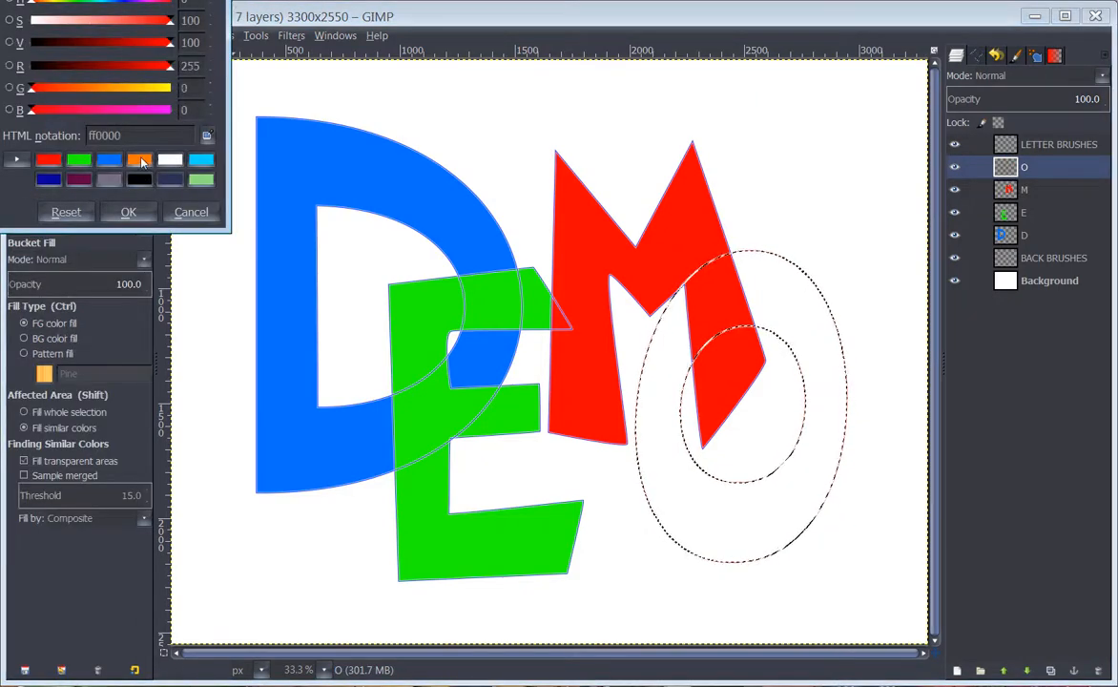
pyautogui.click(139, 159)
pyautogui.click(128, 212)
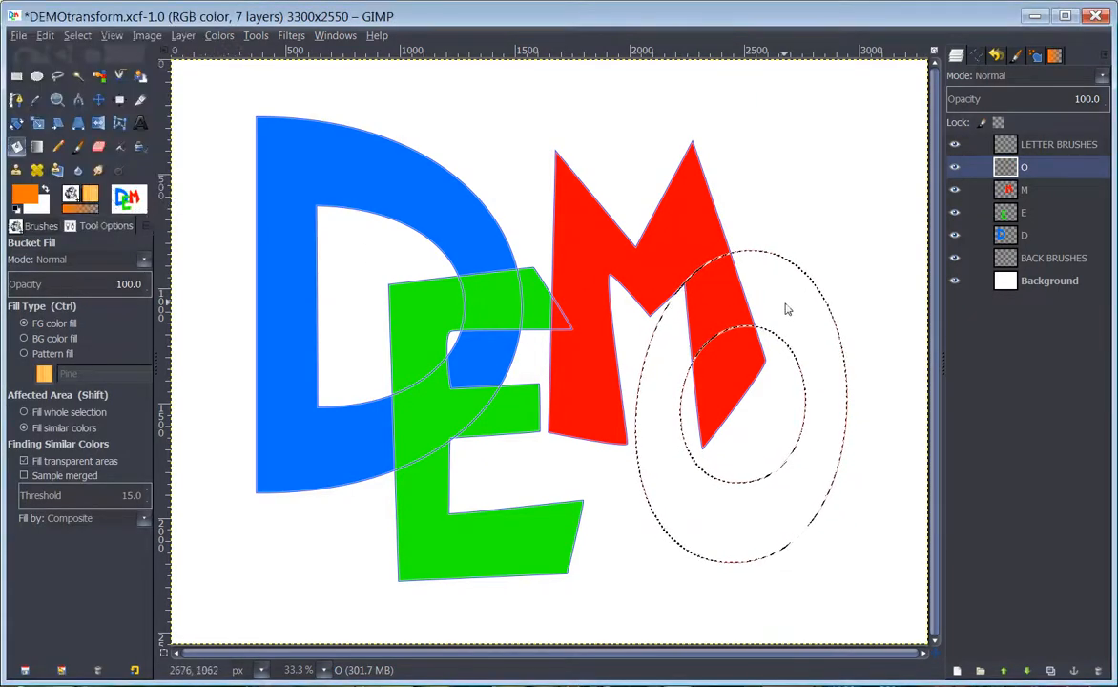
pyautogui.click(814, 385)
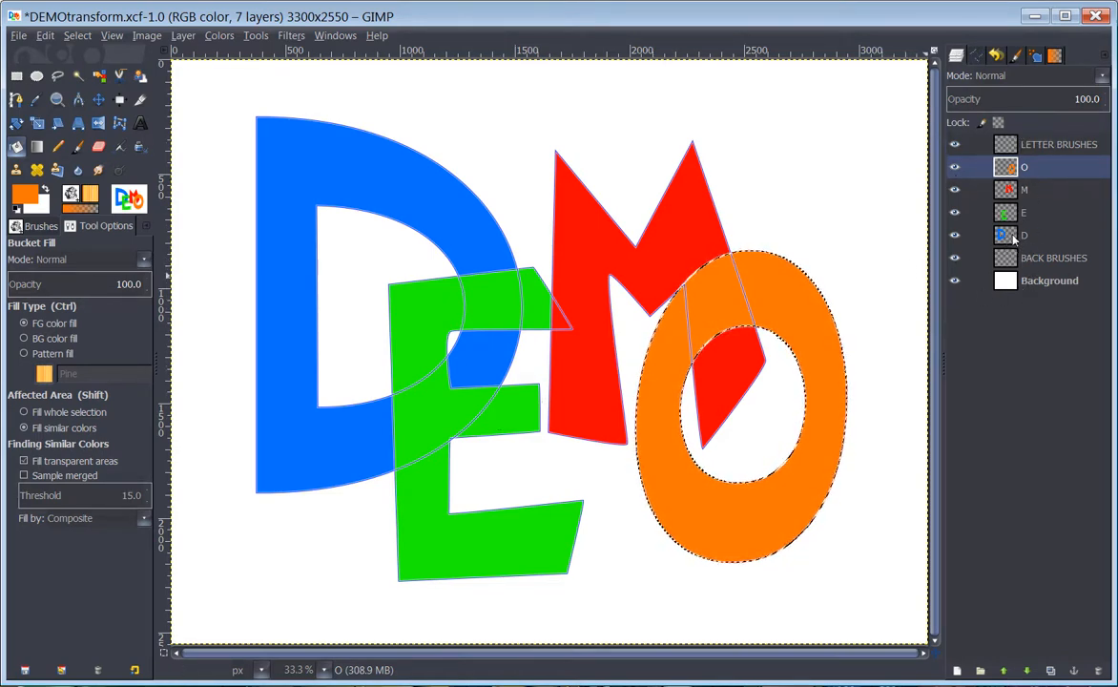
# Move layer D above layer O, directly beneath the LETTER BRUSHES layer
pyautogui.moveTo(1013, 239)
pyautogui.mouseDown()
pyautogui.moveTo(1000, 176)
pyautogui.moveTo(1008, 166)
pyautogui.mouseUp()
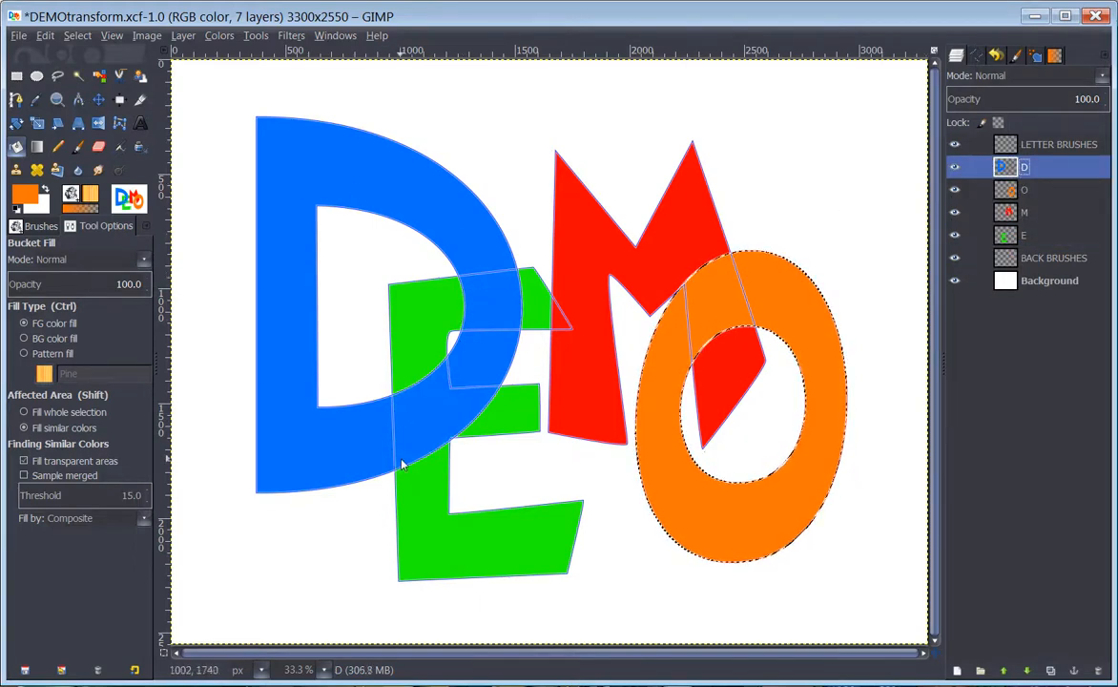
# Move layer M directly above layer O so the M overlaps the O, and clear the selection
pyautogui.moveTo(1002, 218); pyautogui.dragTo(1016, 188)
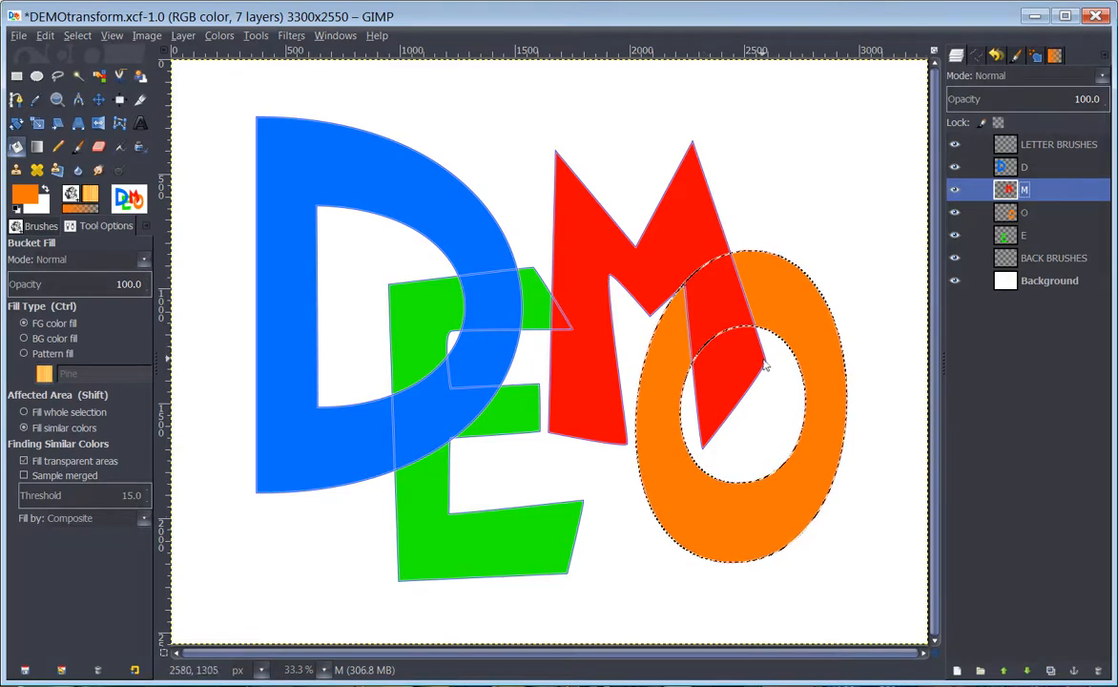
pyautogui.click(82, 36)
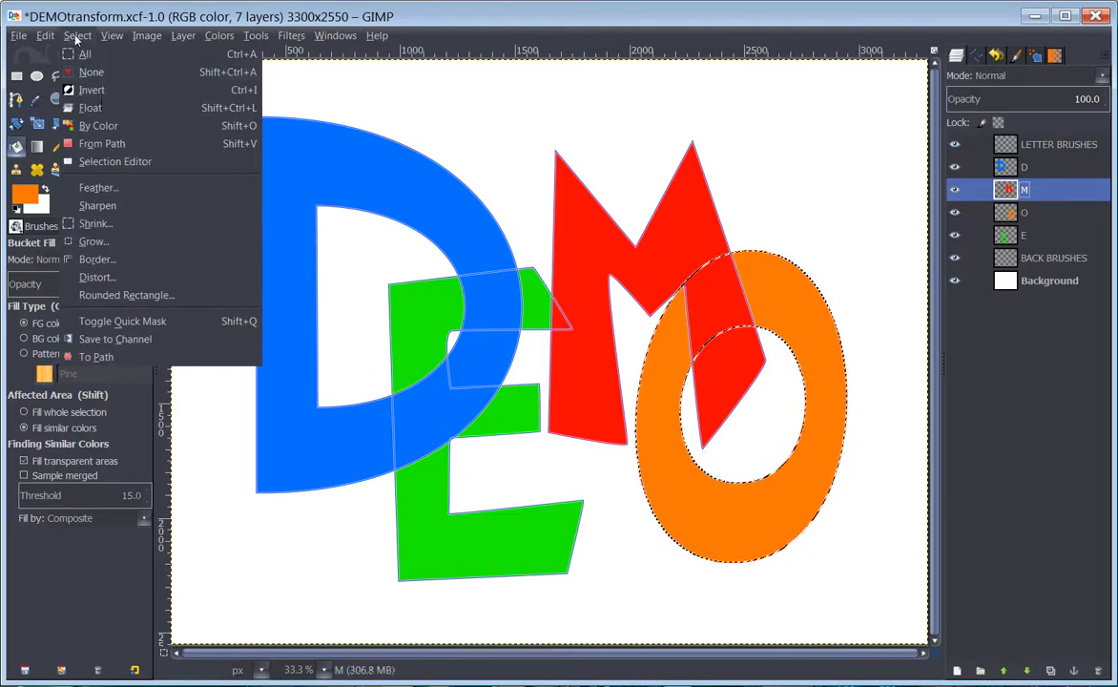
pyautogui.press('Escape')
pyautogui.hotkey('ctrl', 'shift', 'a')
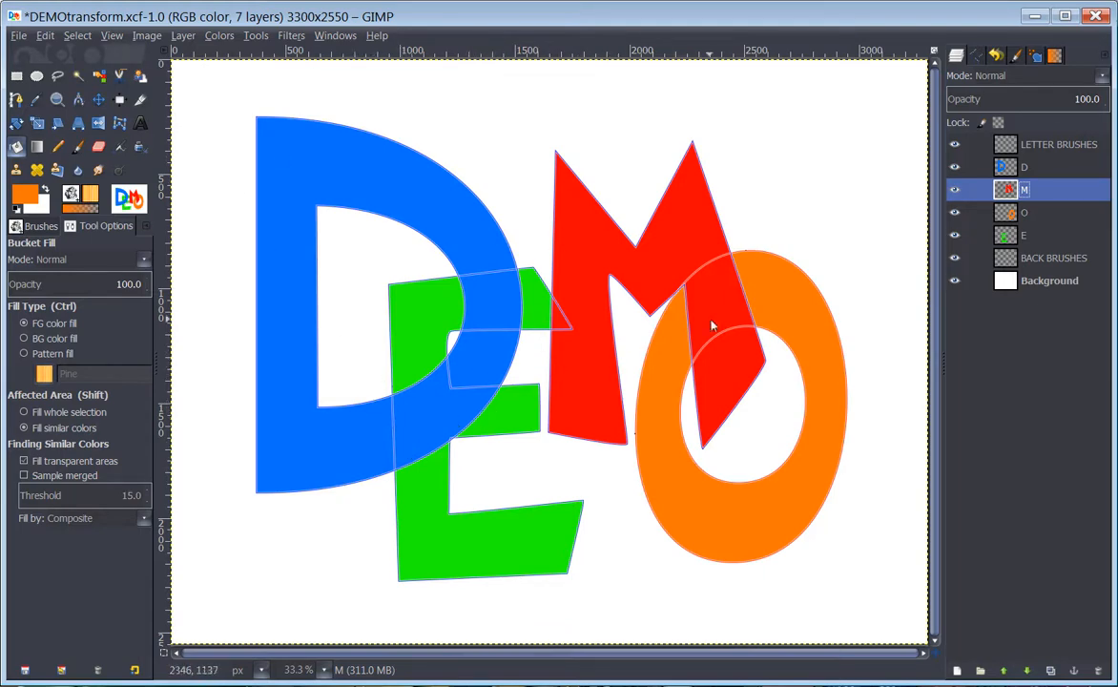
# Reset the colors to the default black and white and stroke the D path in black on layer D
pyautogui.click(1016, 168)
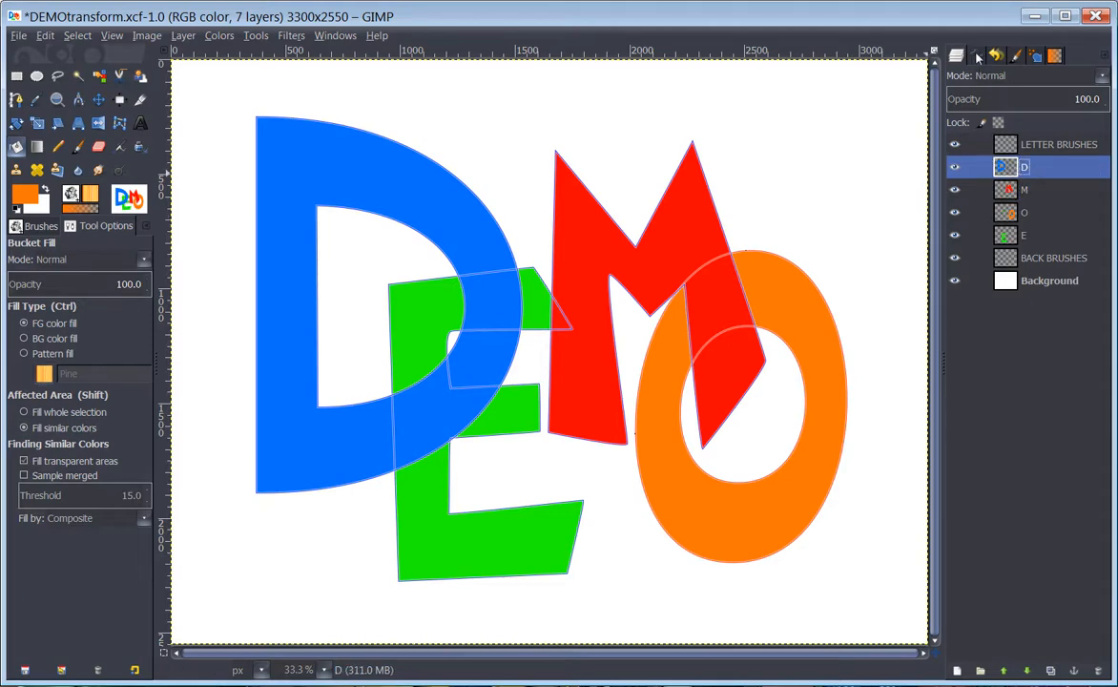
pyautogui.click(976, 57)
pyautogui.doubleClick(992, 163)
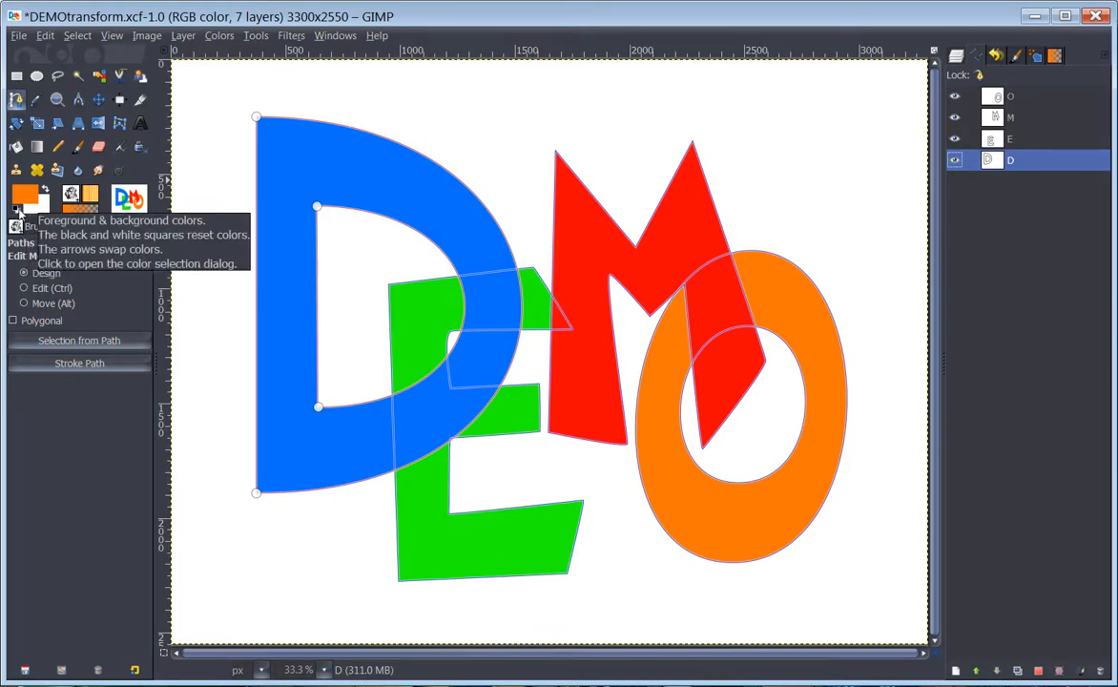
pyautogui.click(17, 210)
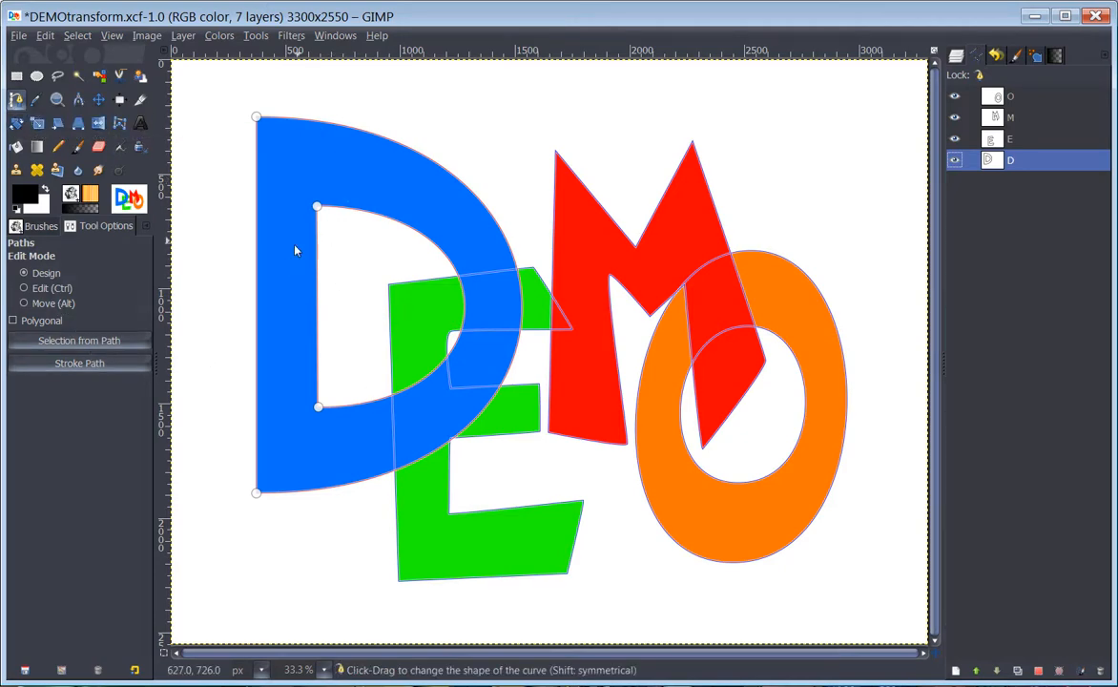
pyautogui.click(80, 364)
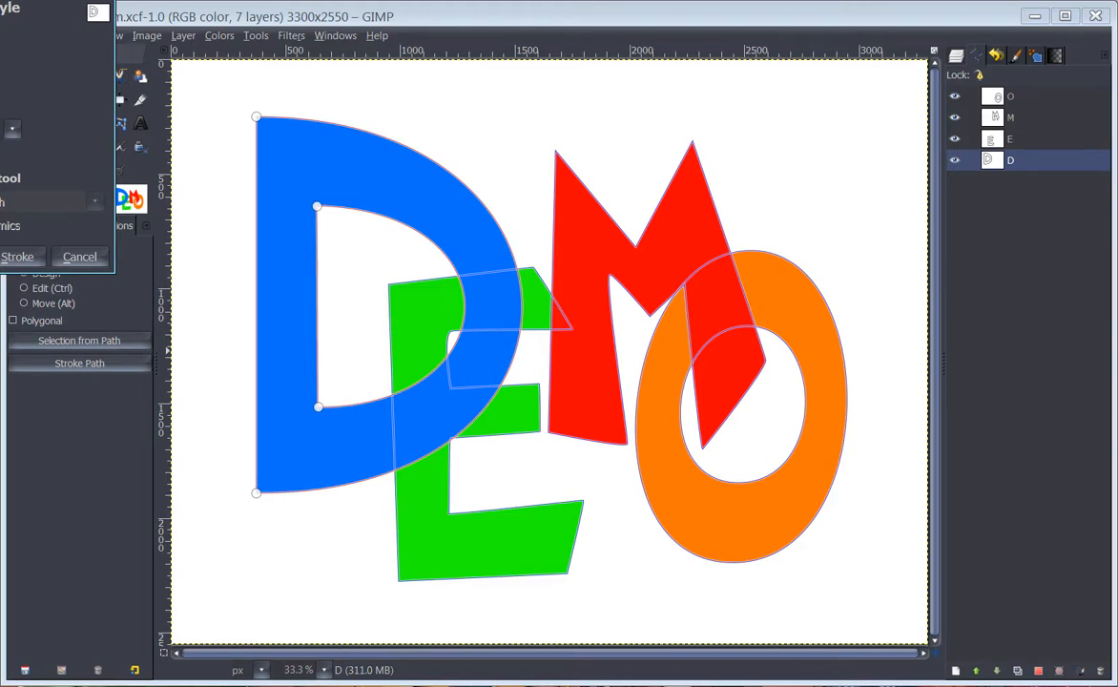
pyautogui.click(17, 257)
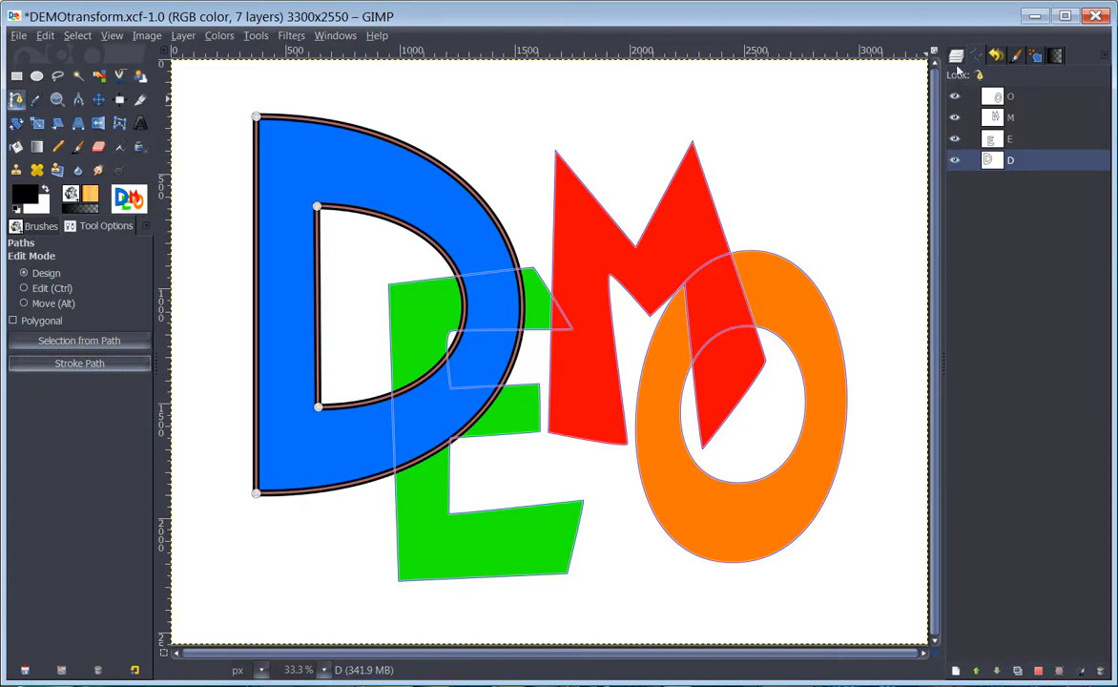
# Stroke the E path in black on layer E
pyautogui.click(991, 141)
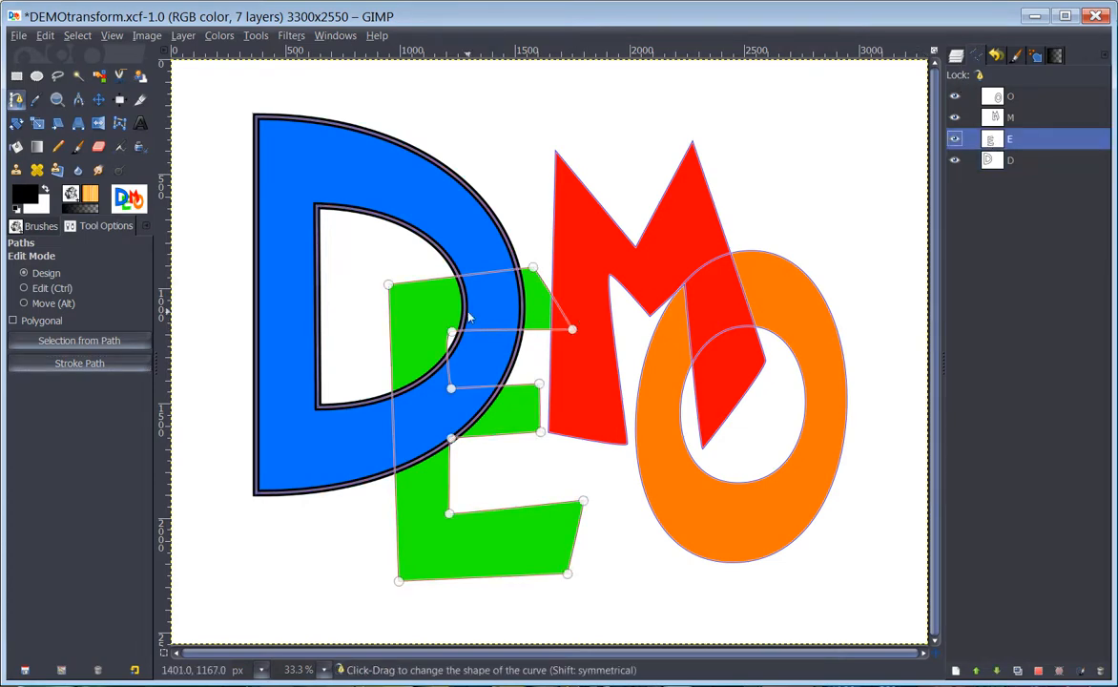
pyautogui.click(957, 58)
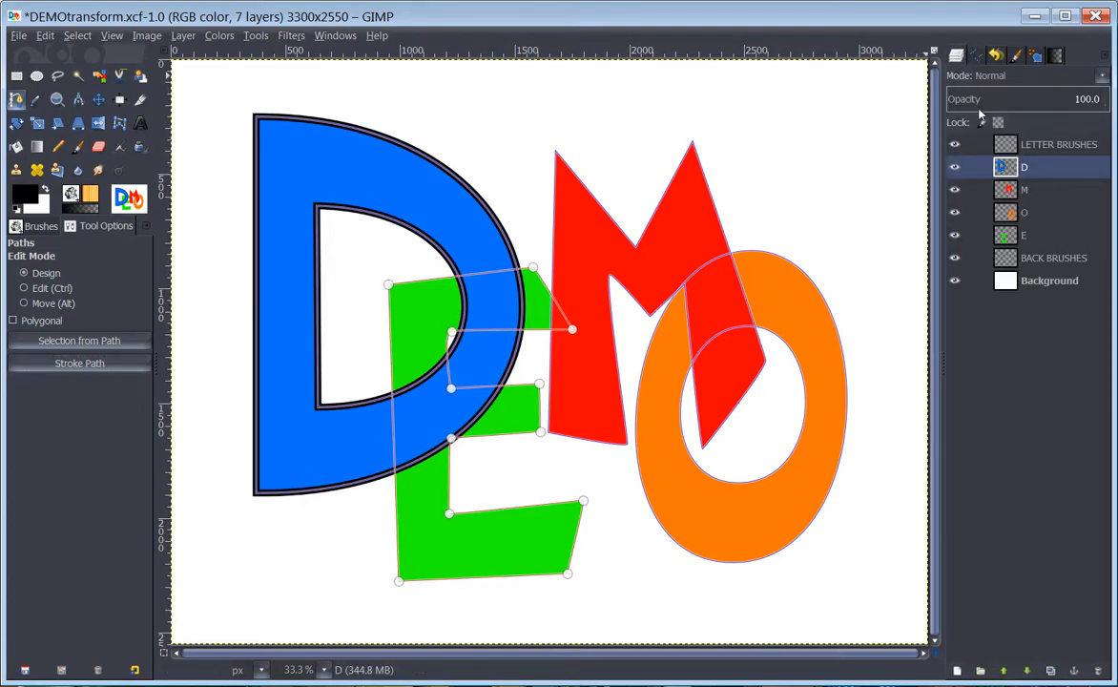
pyautogui.click(1006, 240)
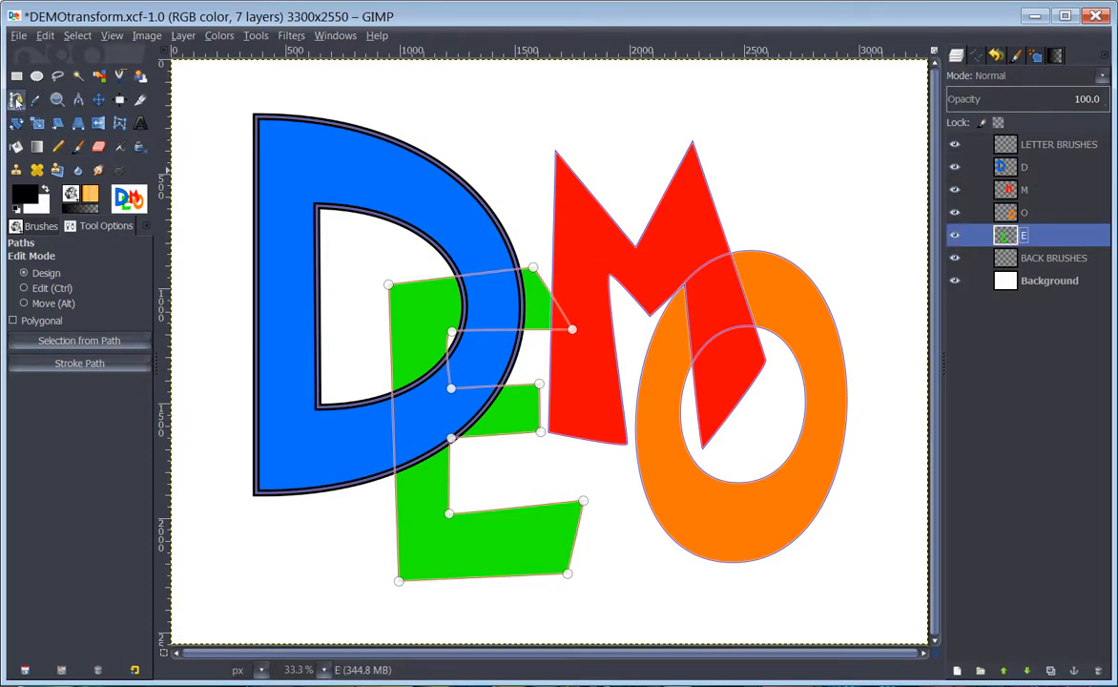
pyautogui.click(79, 363)
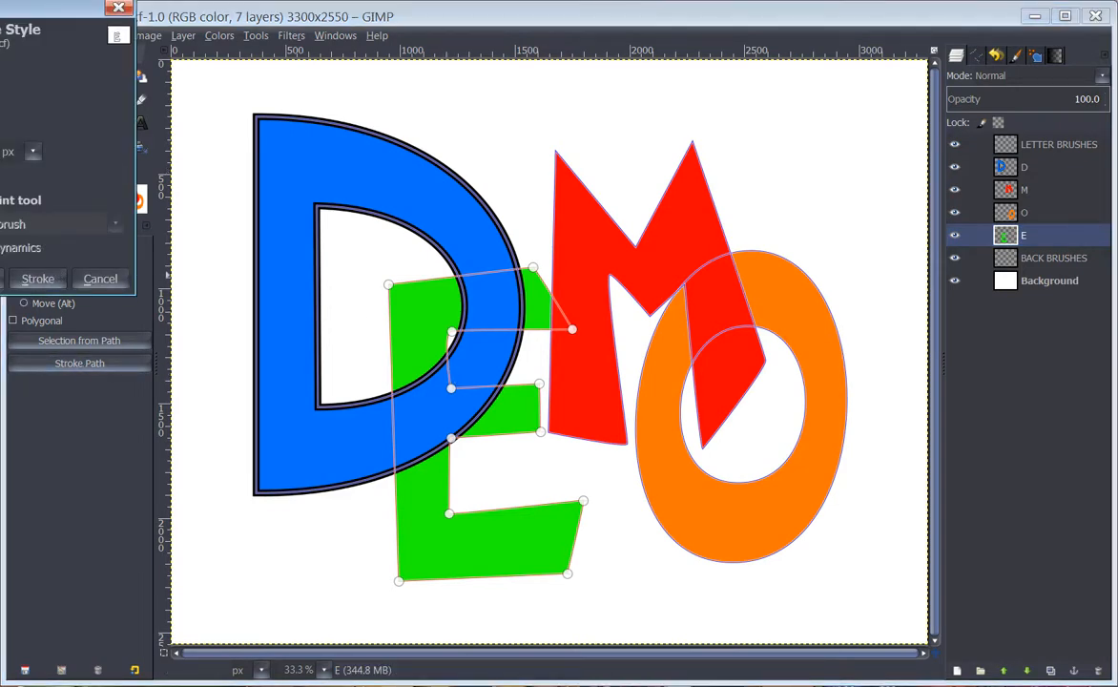
pyautogui.click(38, 278)
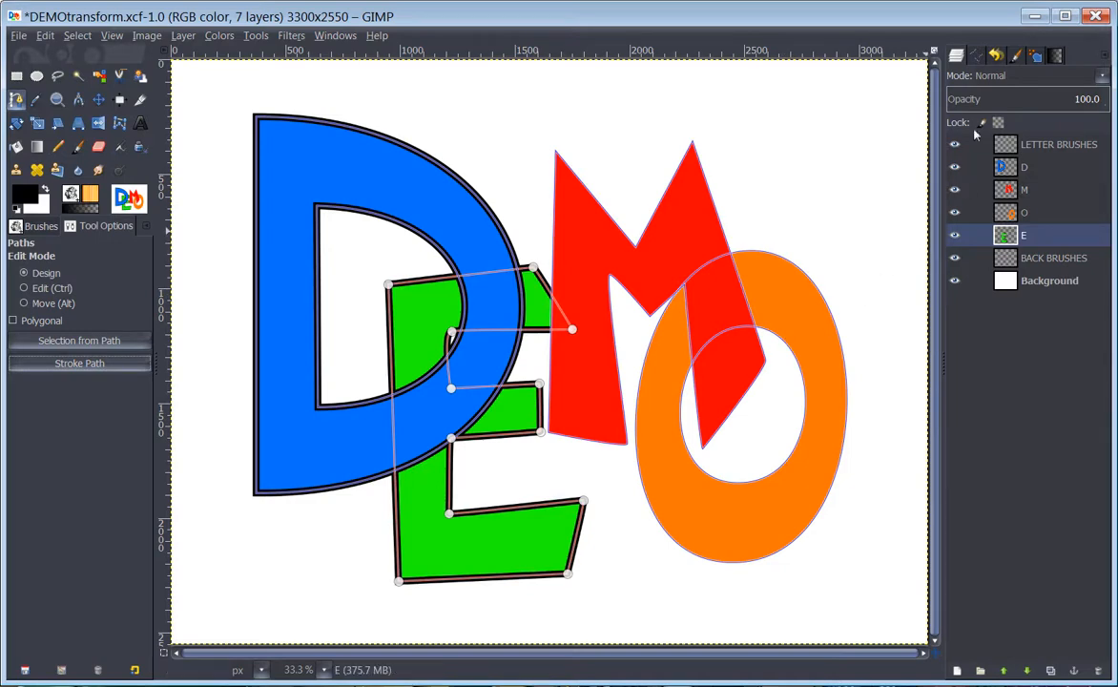
# Stroke the M path in black on layer M
pyautogui.click(976, 56)
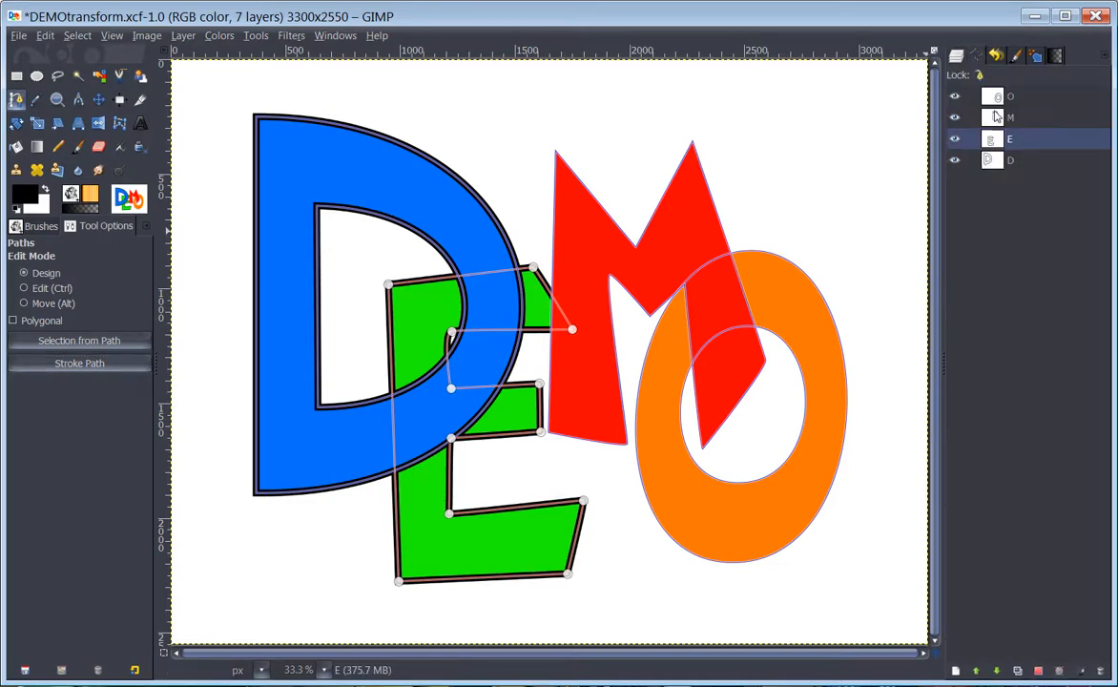
pyautogui.click(997, 118)
pyautogui.click(957, 57)
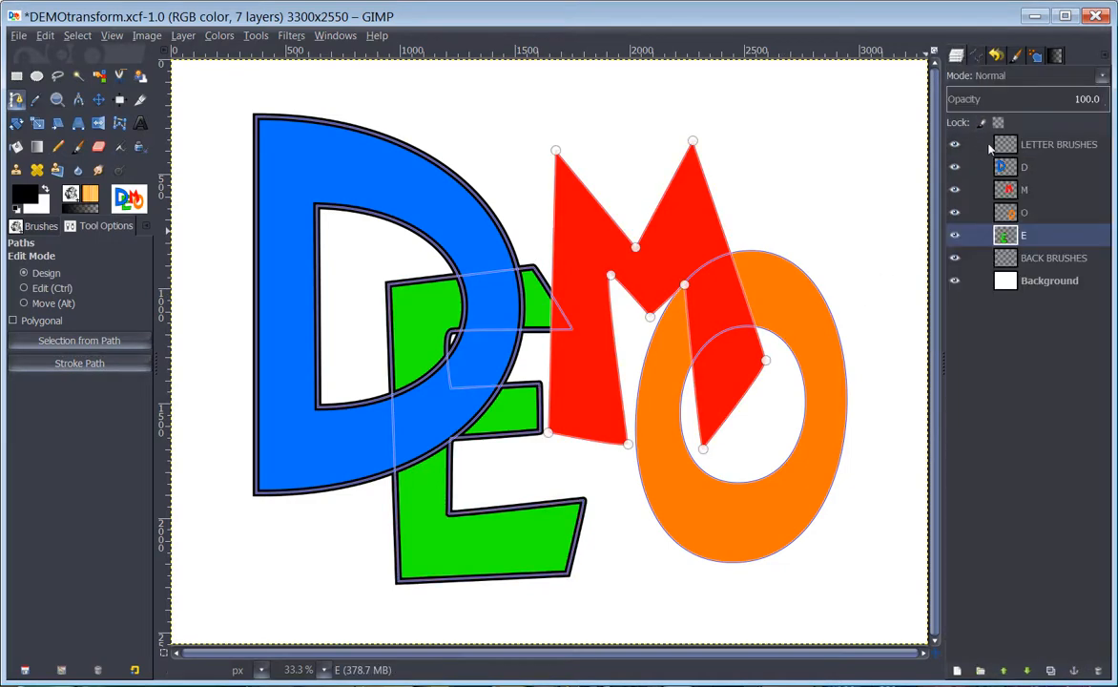
pyautogui.click(1005, 188)
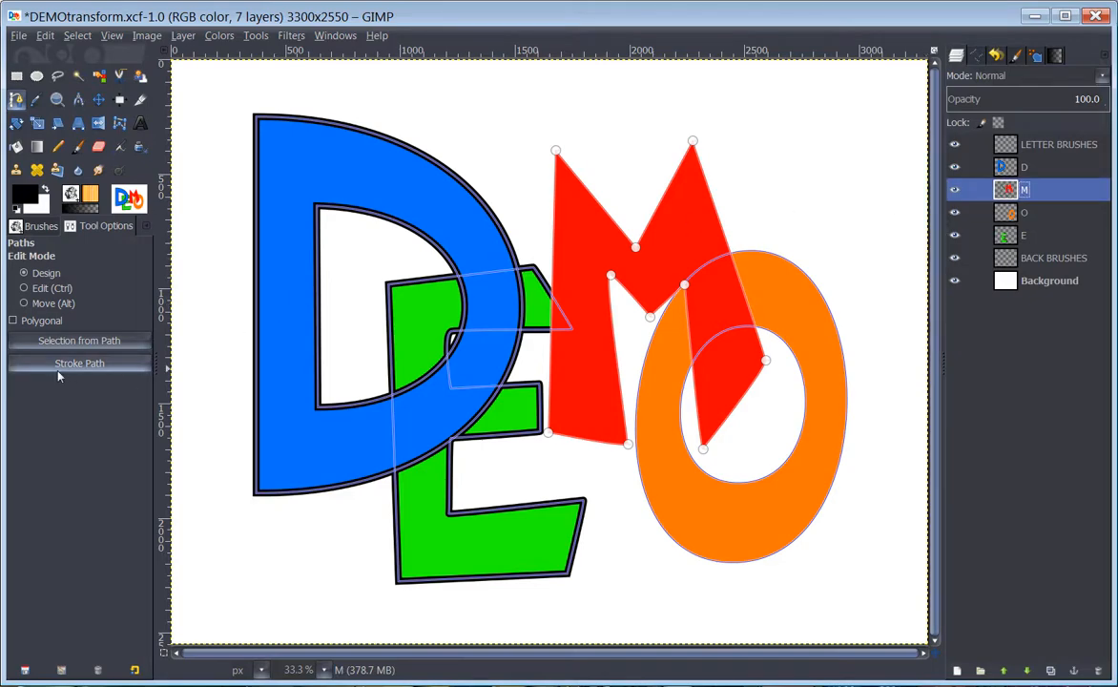
pyautogui.click(57, 365)
pyautogui.click(58, 301)
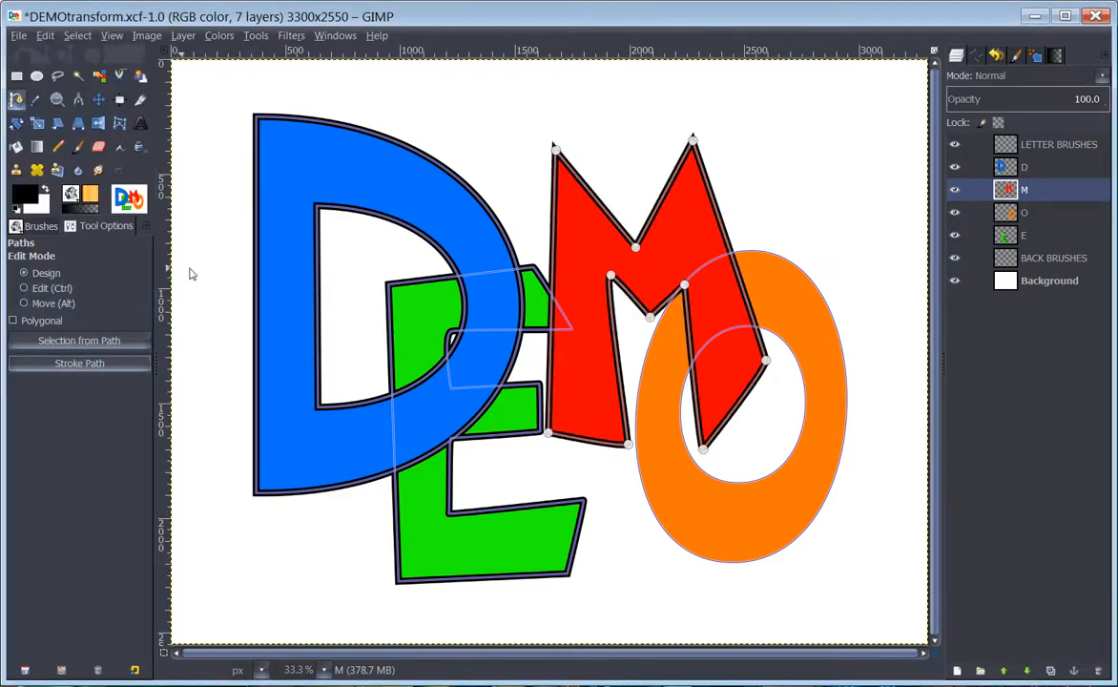
# Stroke the O path on layer O with a black line 30 px wide
pyautogui.click(977, 57)
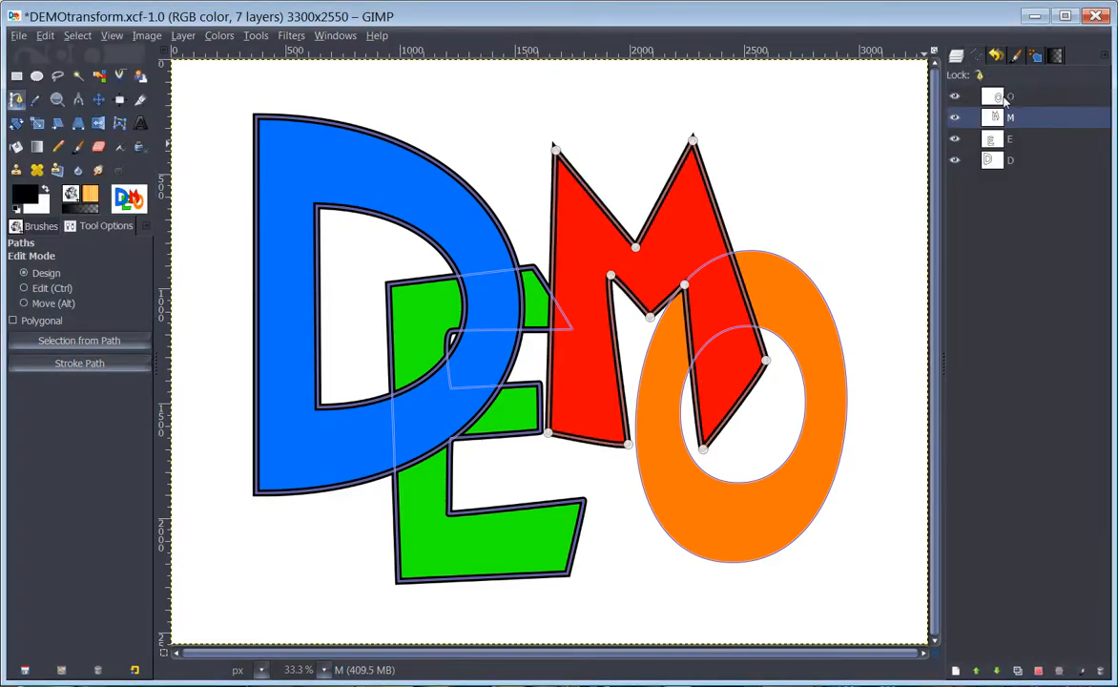
pyautogui.click(1002, 97)
pyautogui.click(953, 58)
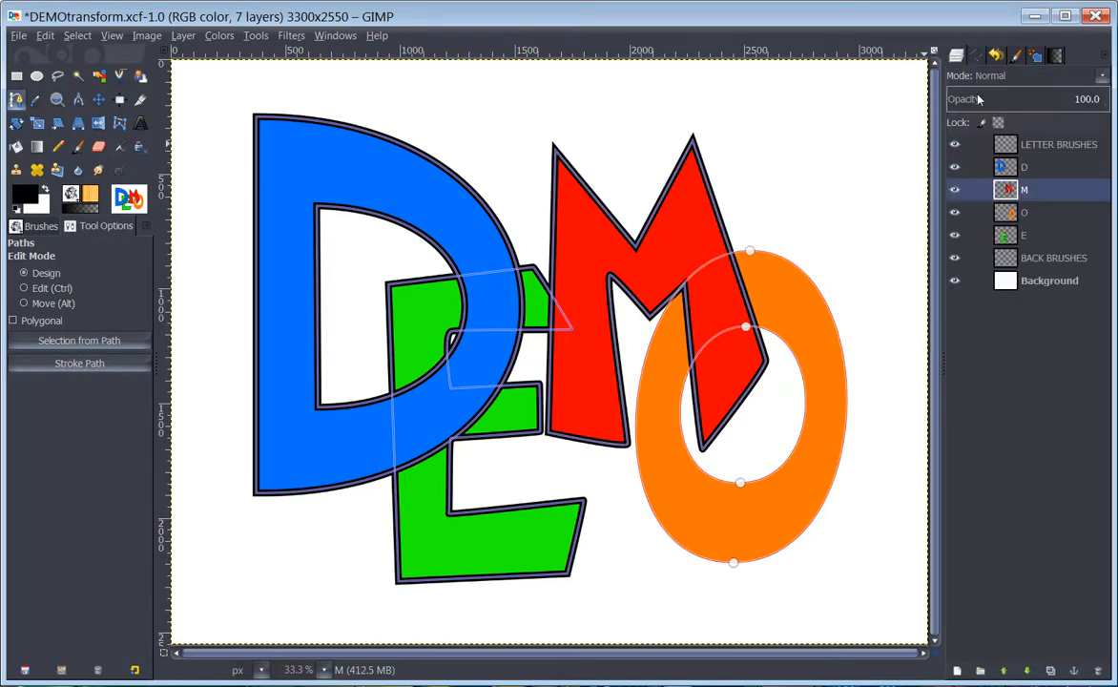
pyautogui.click(1012, 212)
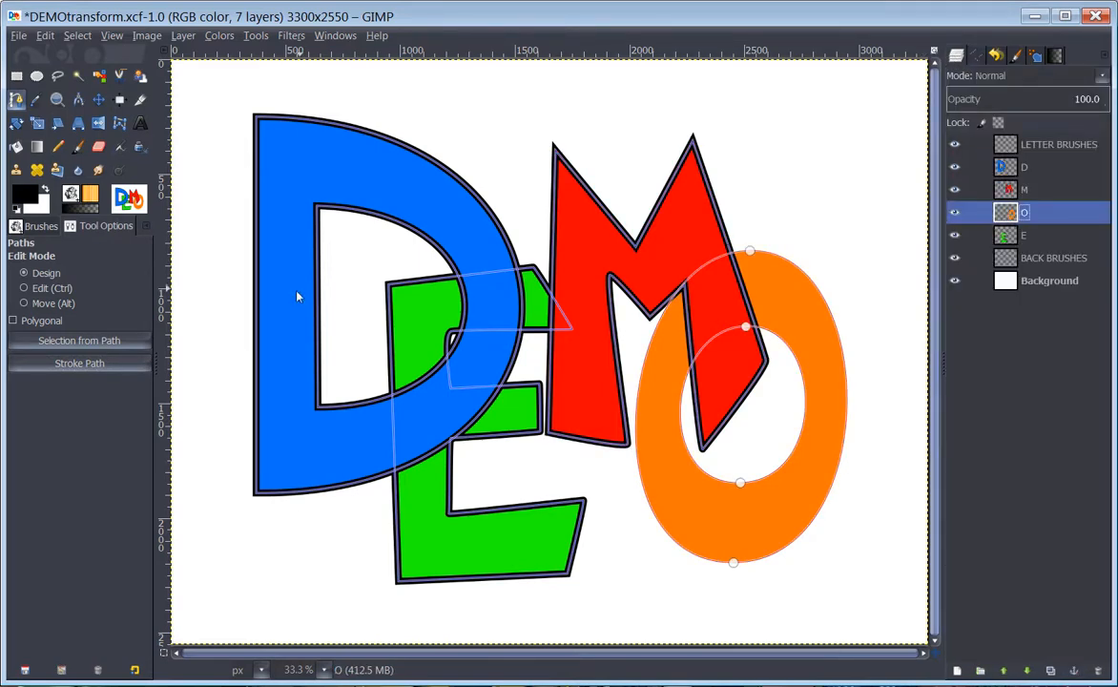
pyautogui.click(80, 366)
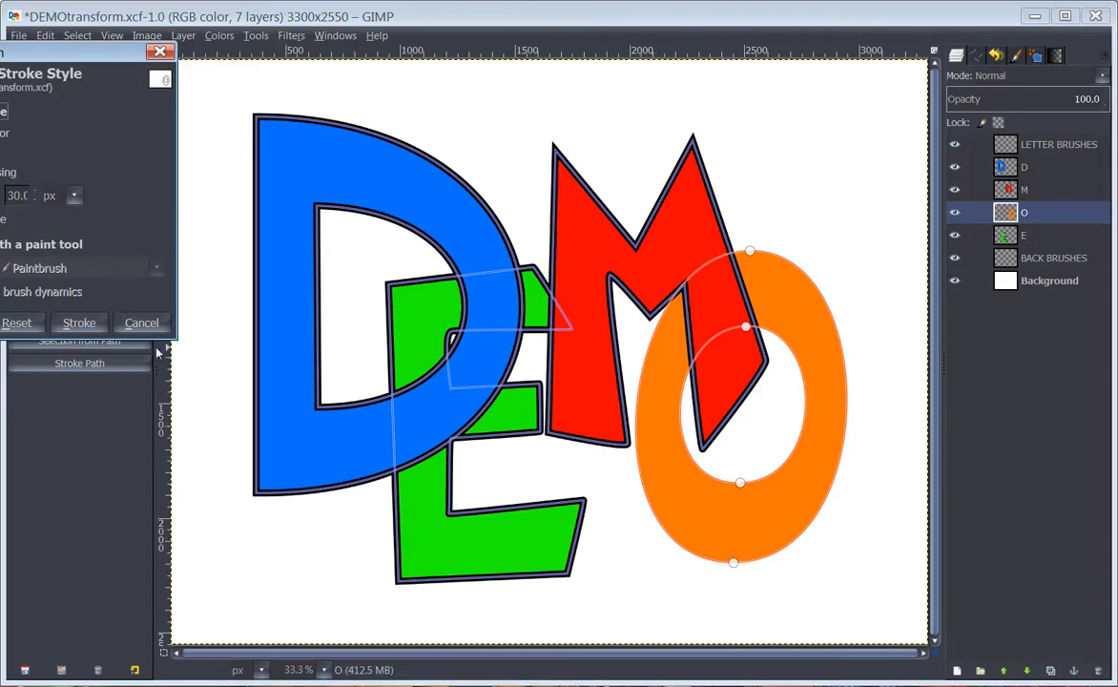
pyautogui.click(85, 529)
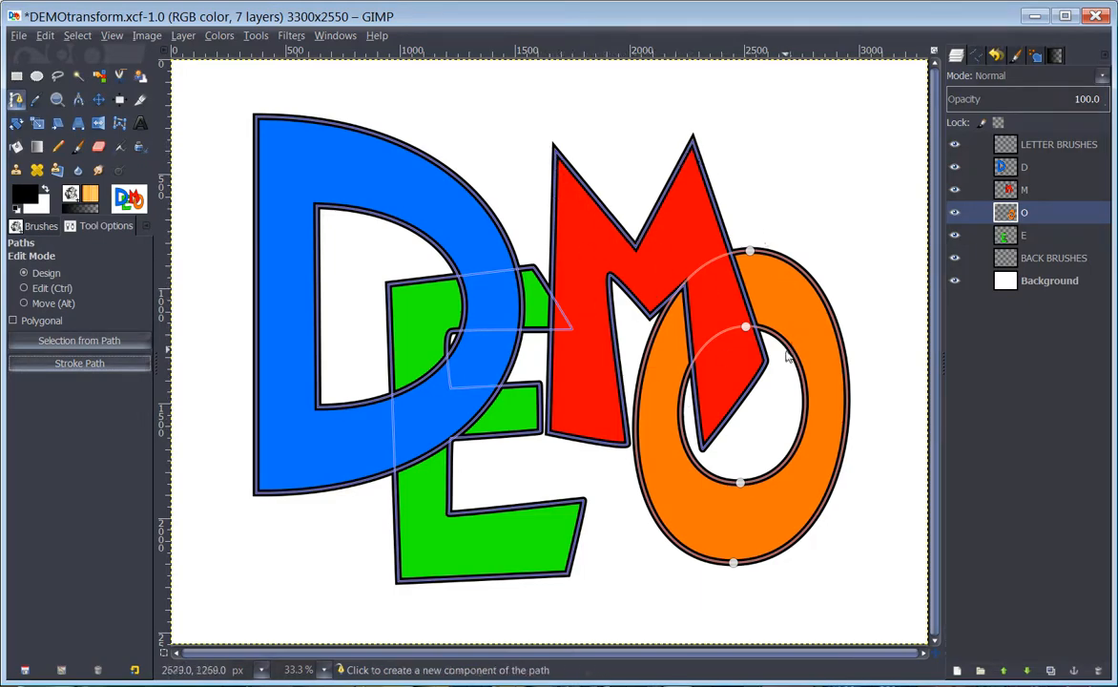
# Hide the D, E, M and O paths and switch to the Eraser tool to clear the path overlay from the canvas
pyautogui.click(977, 59)
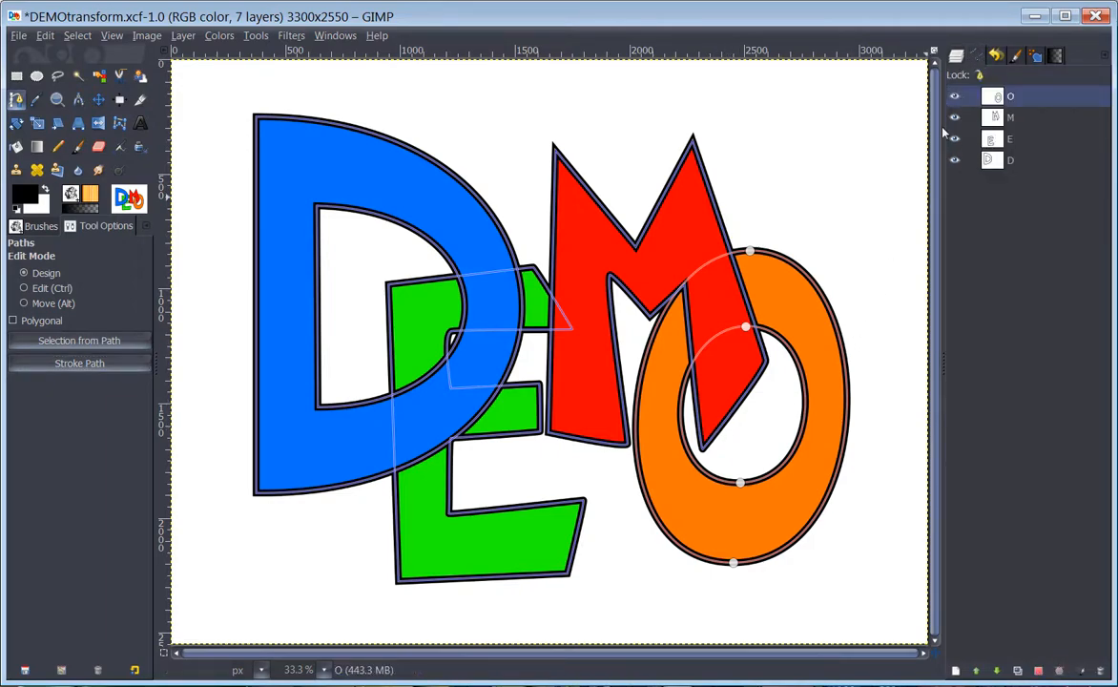
pyautogui.click(956, 161)
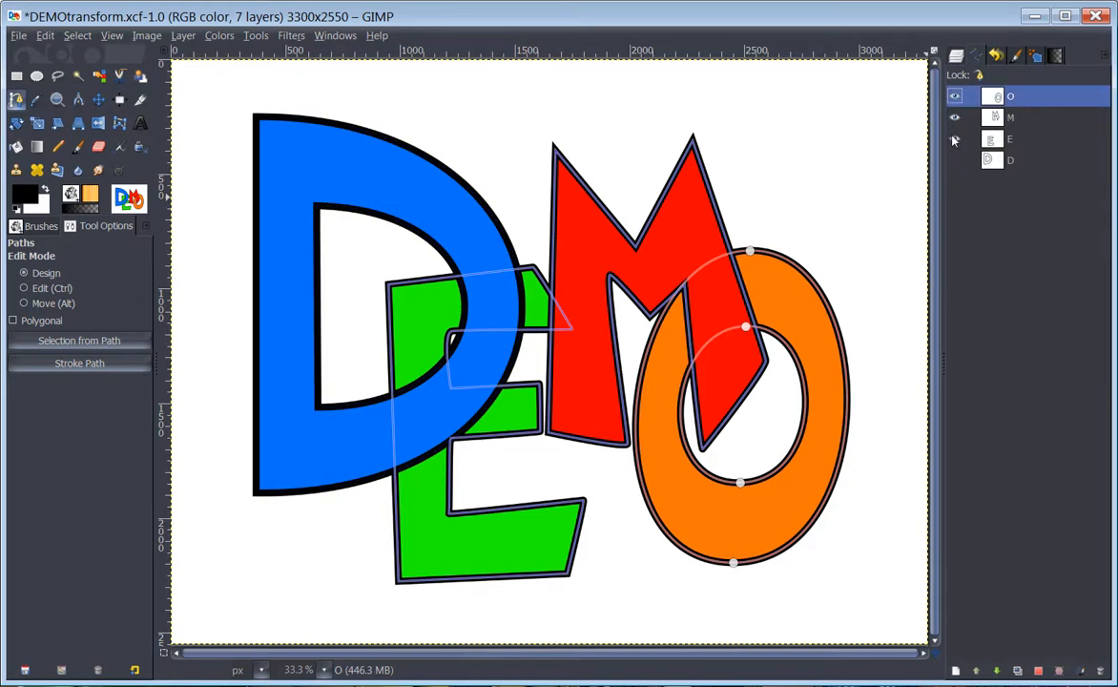
pyautogui.click(955, 140)
pyautogui.click(955, 117)
pyautogui.click(955, 96)
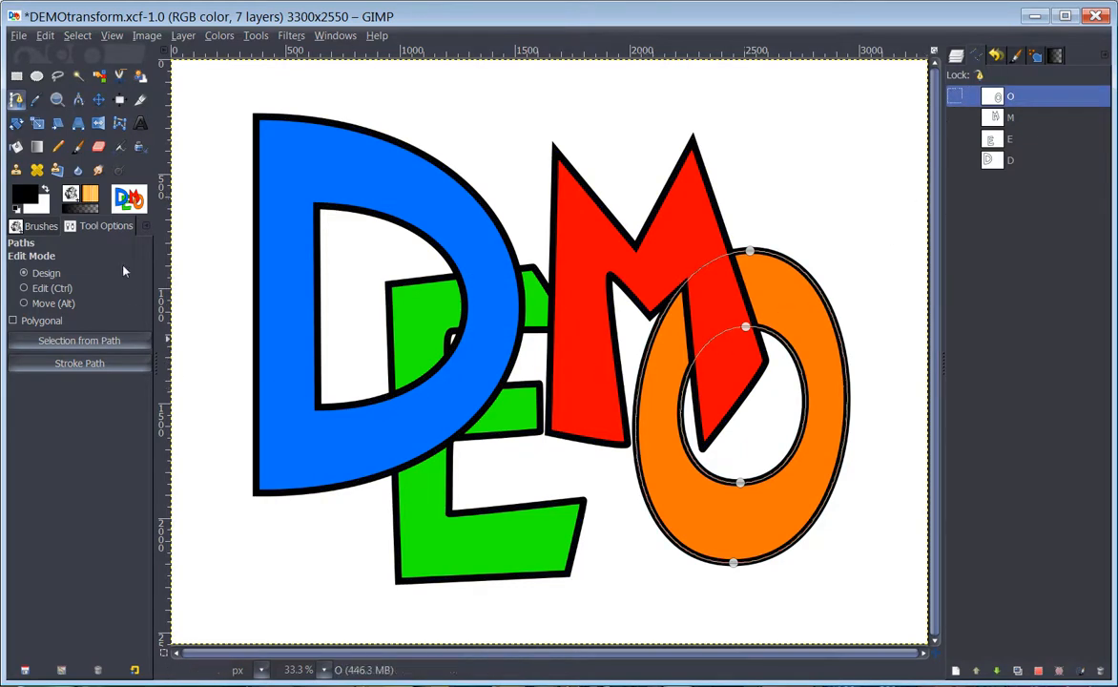
pyautogui.click(98, 146)
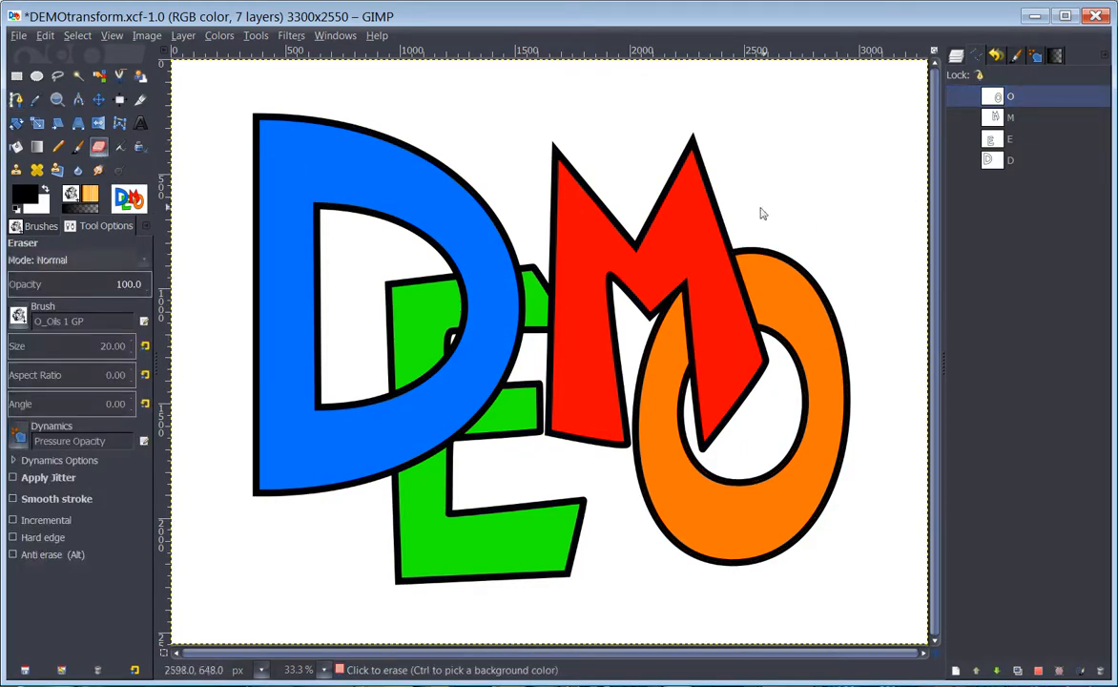